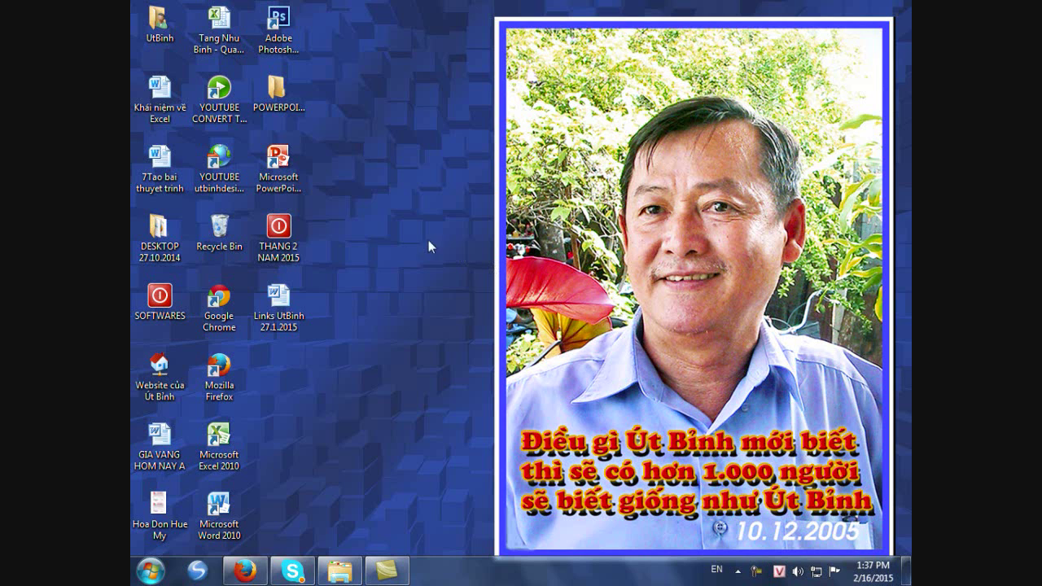
Step: Go into the POWERPOINT and POWERPOINT 2010_New folders and open '32.Tao bai thuyet trinh tu NotePad' in Word
double_click(276, 96)
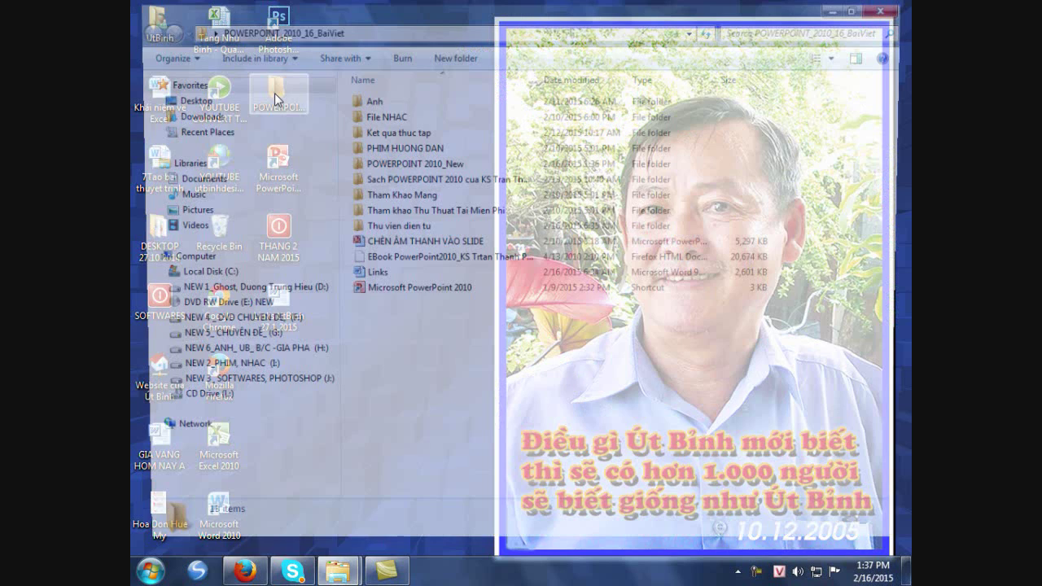
double_click(419, 163)
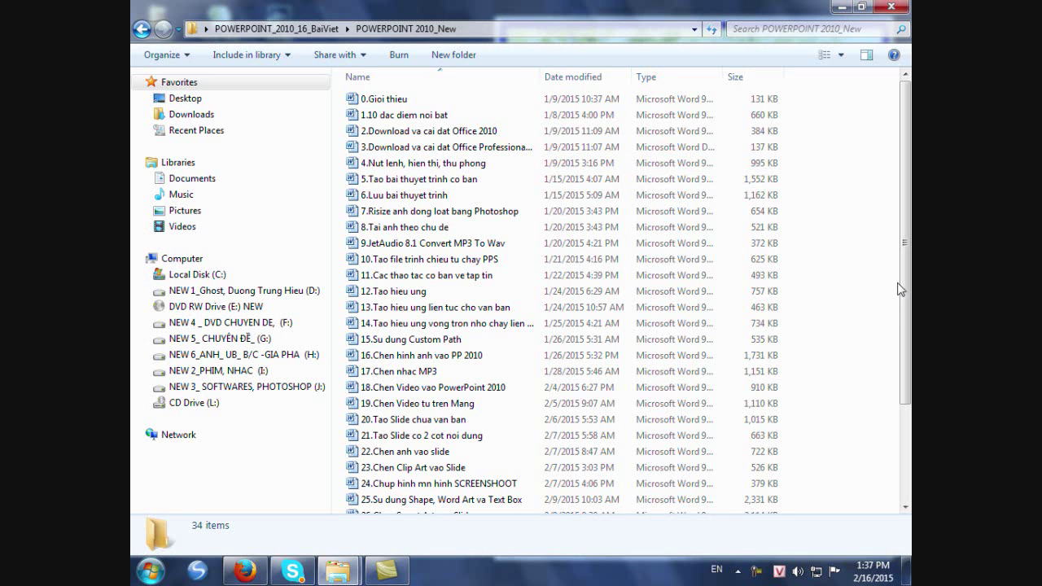
left_click_drag(904, 308, 904, 401)
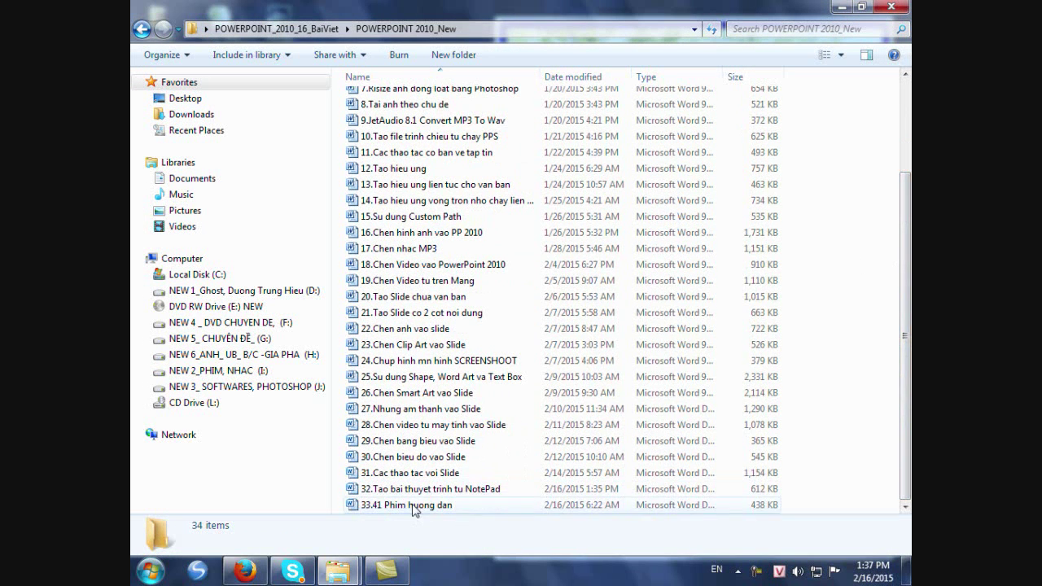
mouse_move(430, 488)
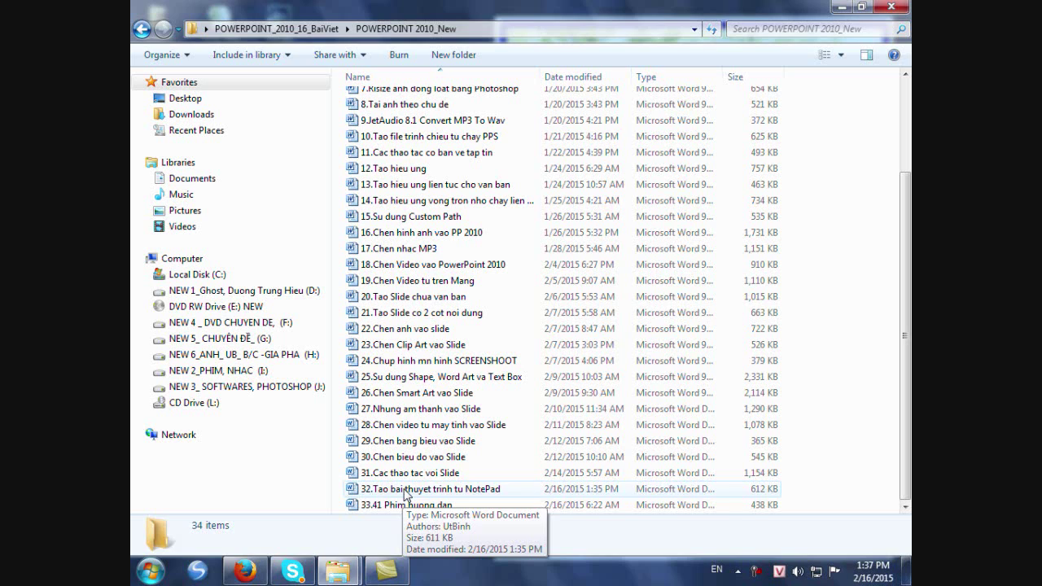
double_click(405, 488)
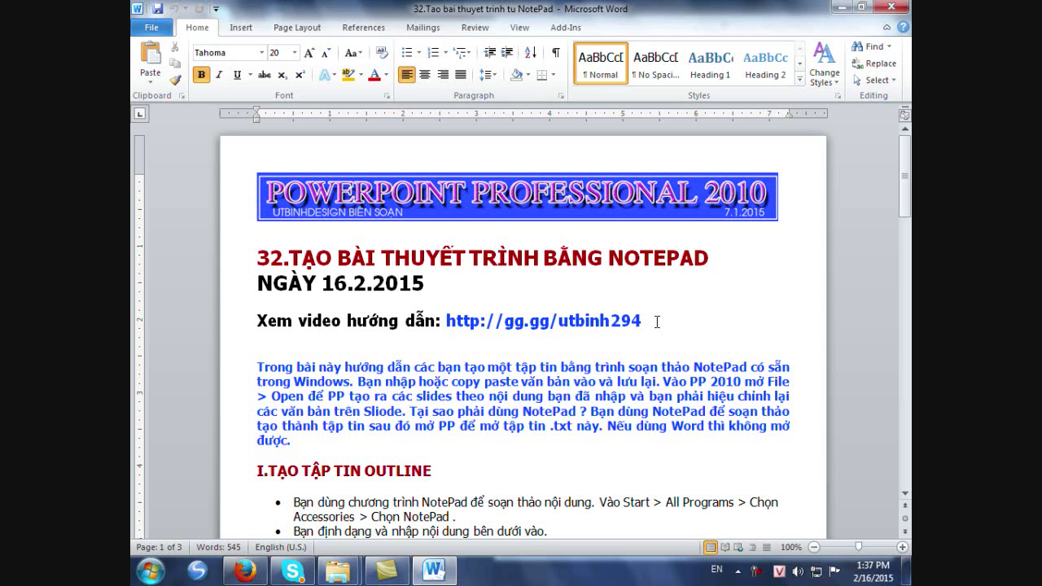
Step: Fix the typo 'Sliode' to 'Slide' in the intro paragraph and save the document
left_click_drag(658, 321, 444, 326)
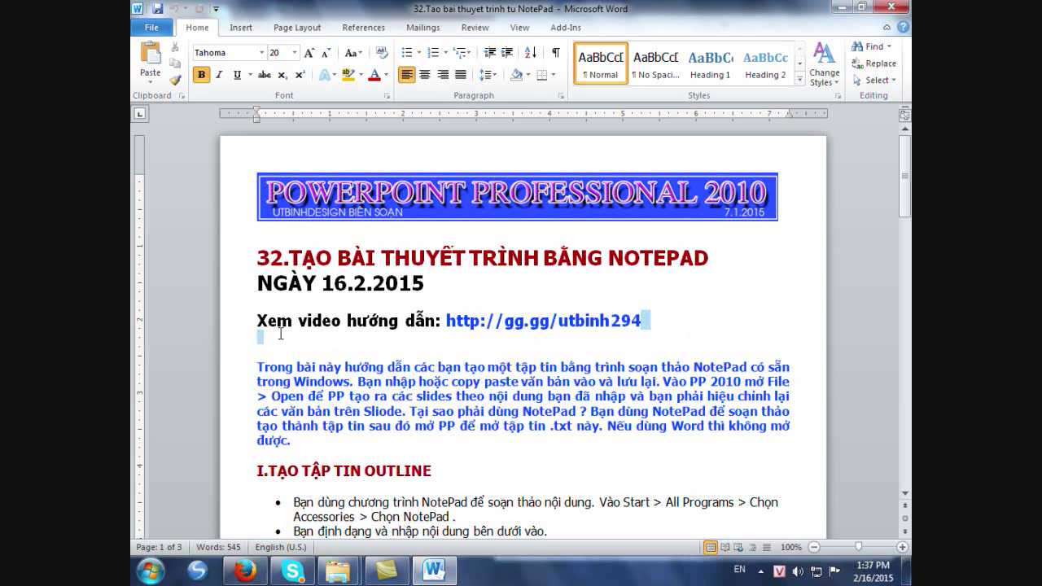
left_click(707, 319)
scroll(700, 358, "down", 1)
scroll(699, 387, "down", 1)
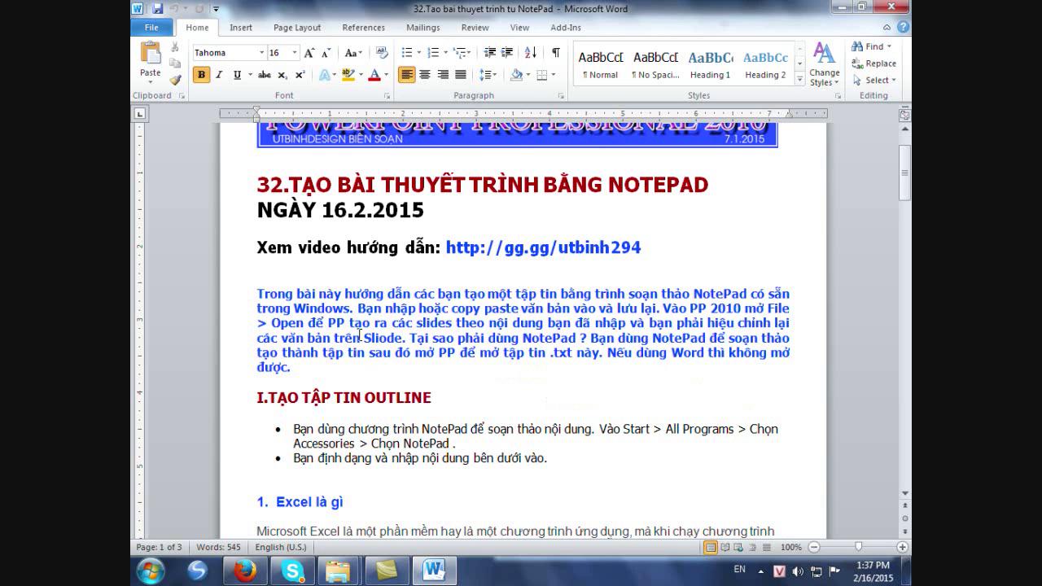
left_click(386, 338)
key("BackSpace")
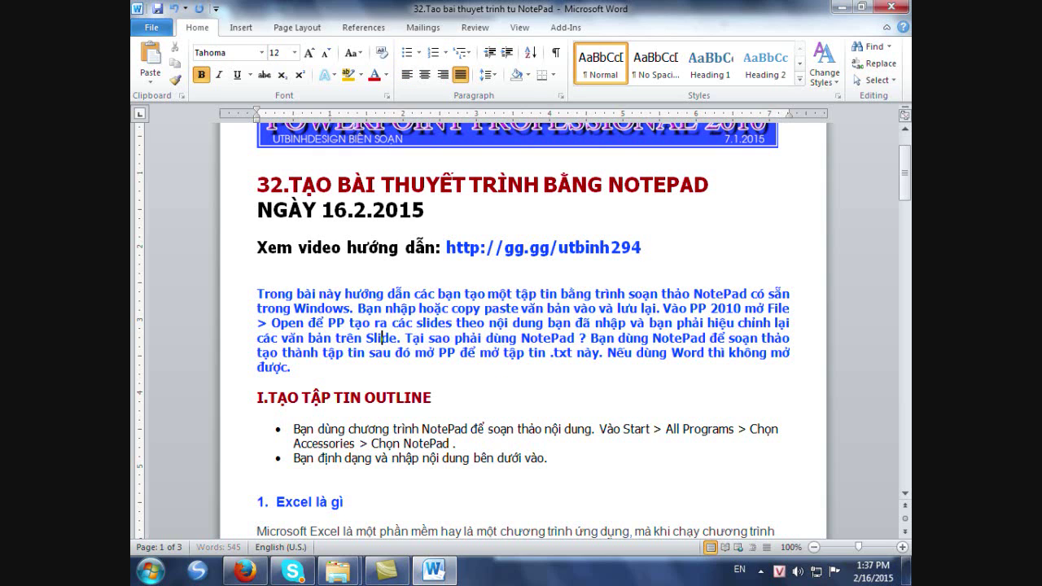
left_click(164, 10)
Step: Close Word, reopen the lesson document and scroll down to its outline sections
left_click(893, 9)
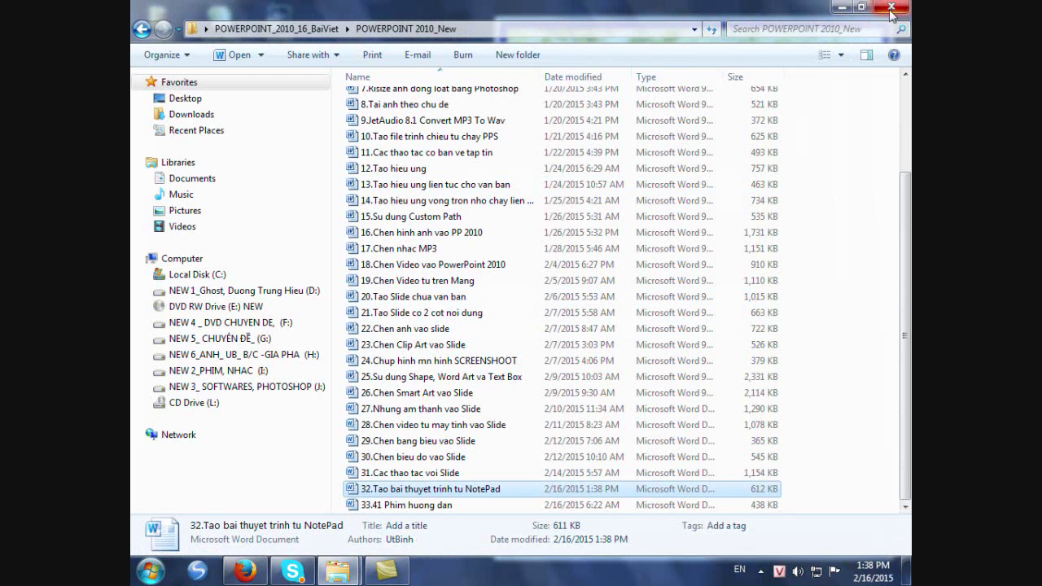
double_click(440, 491)
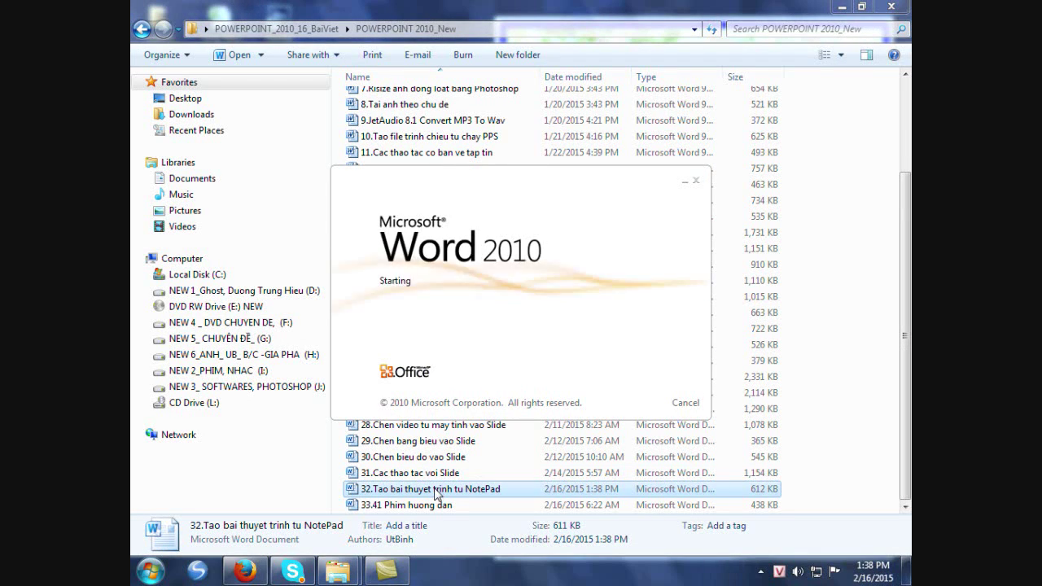
scroll(473, 465, "down", 1)
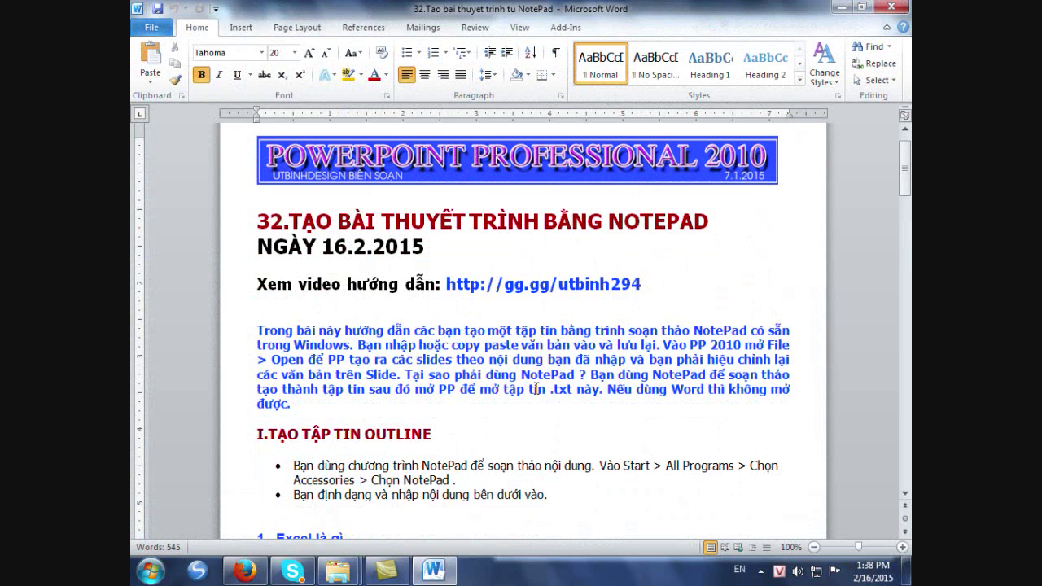
scroll(488, 447, "down", 2)
scroll(513, 424, "down", 1)
scroll(540, 388, "down", 3)
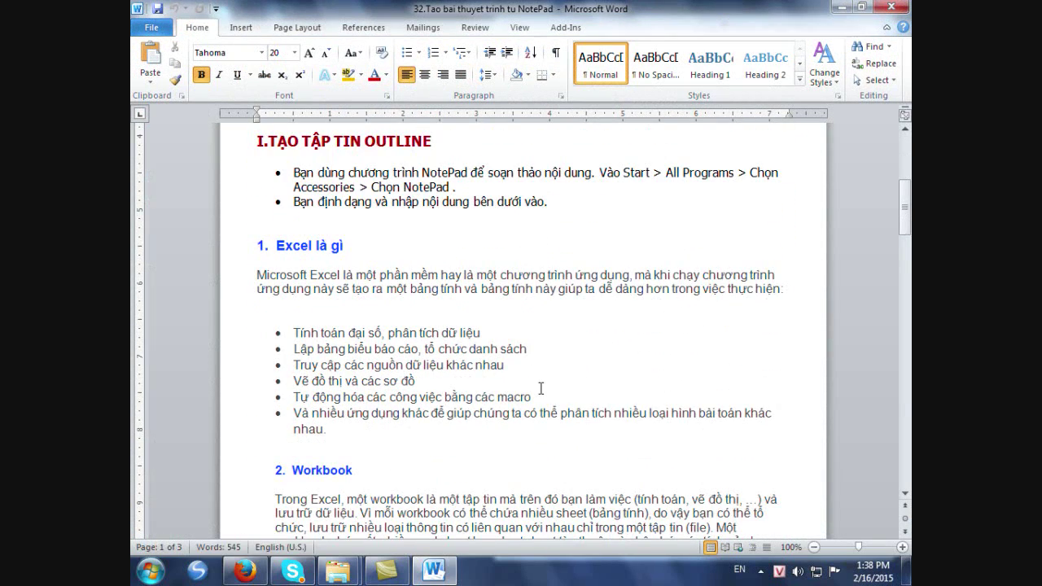
scroll(549, 388, "down", 2)
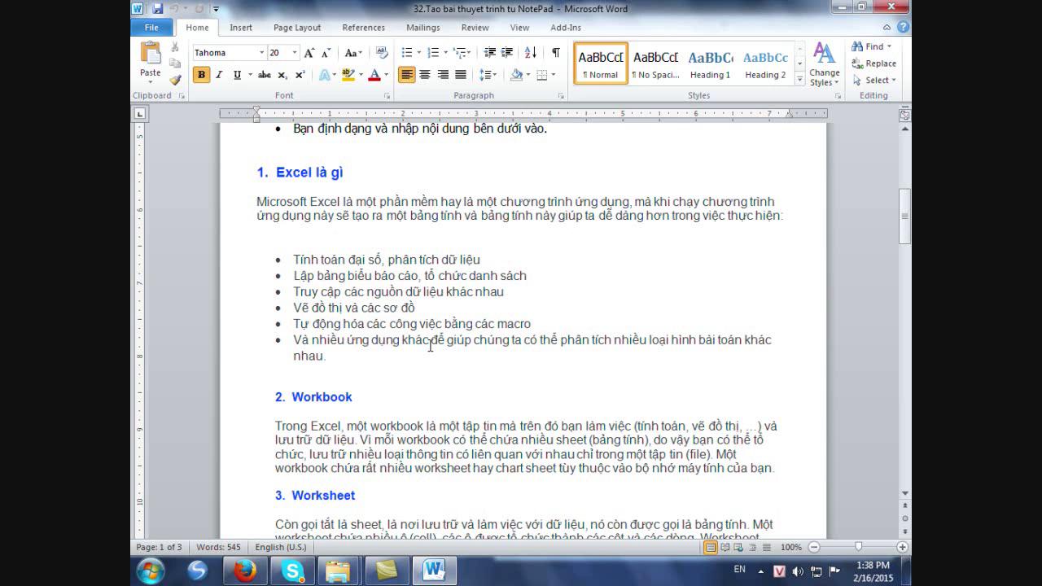
scroll(430, 346, "down", 2)
scroll(419, 335, "down", 1)
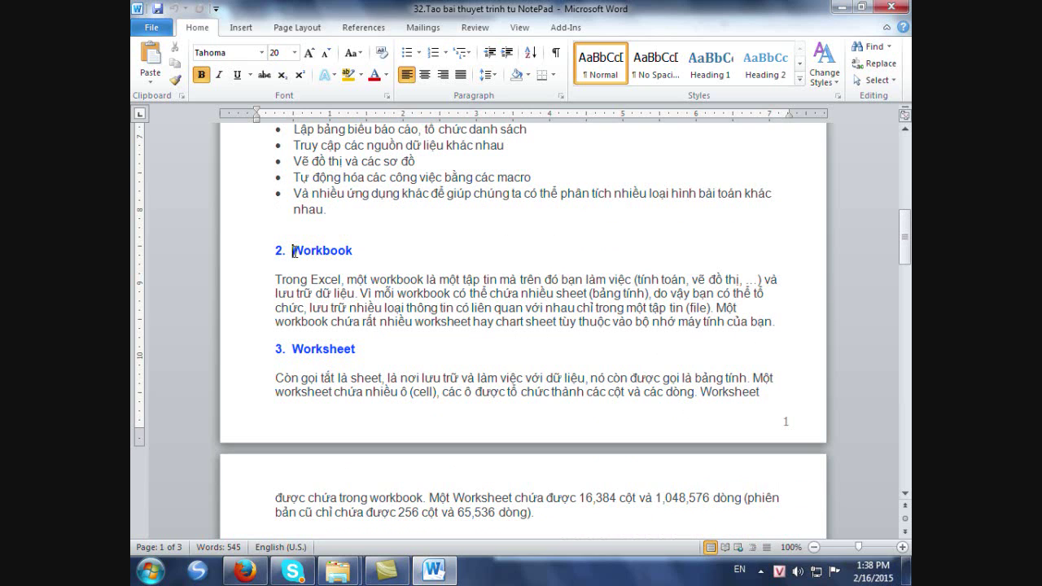
Step: Select the Workbook heading and paragraph, then find Notepad under Start > All Programs > Accessories
left_click_drag(294, 252, 749, 333)
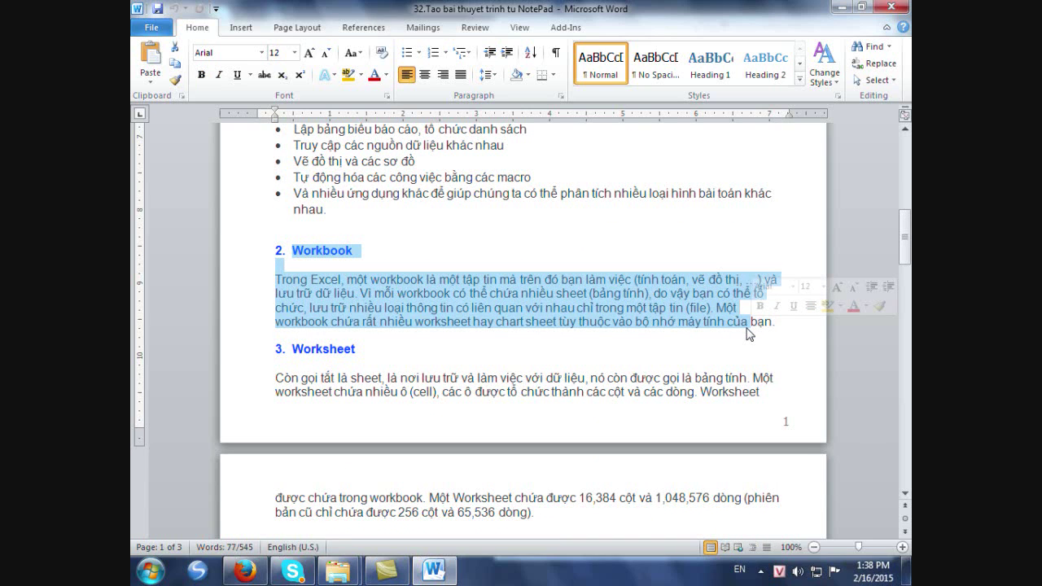
left_click(151, 573)
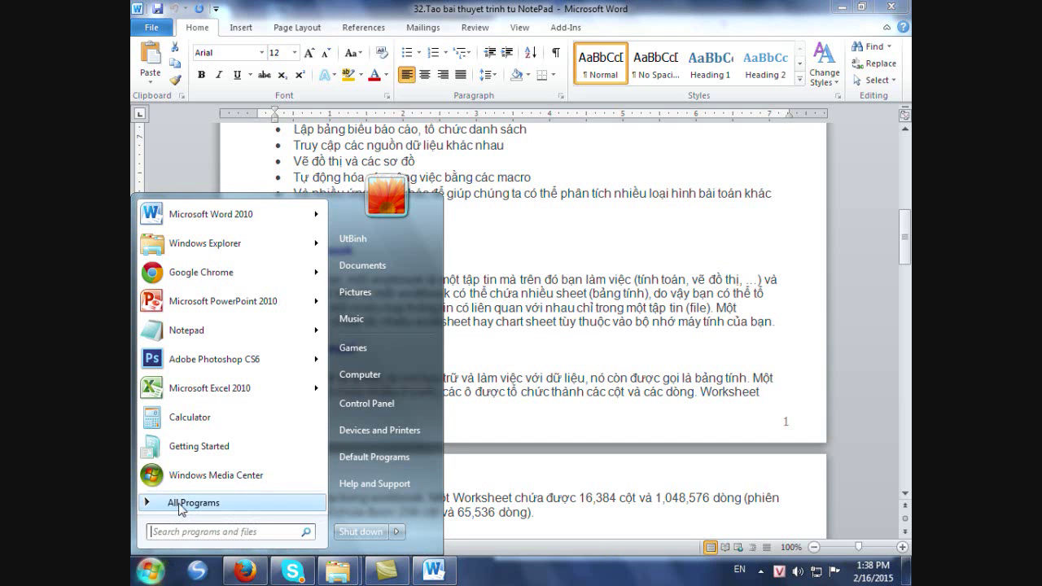
left_click(177, 503)
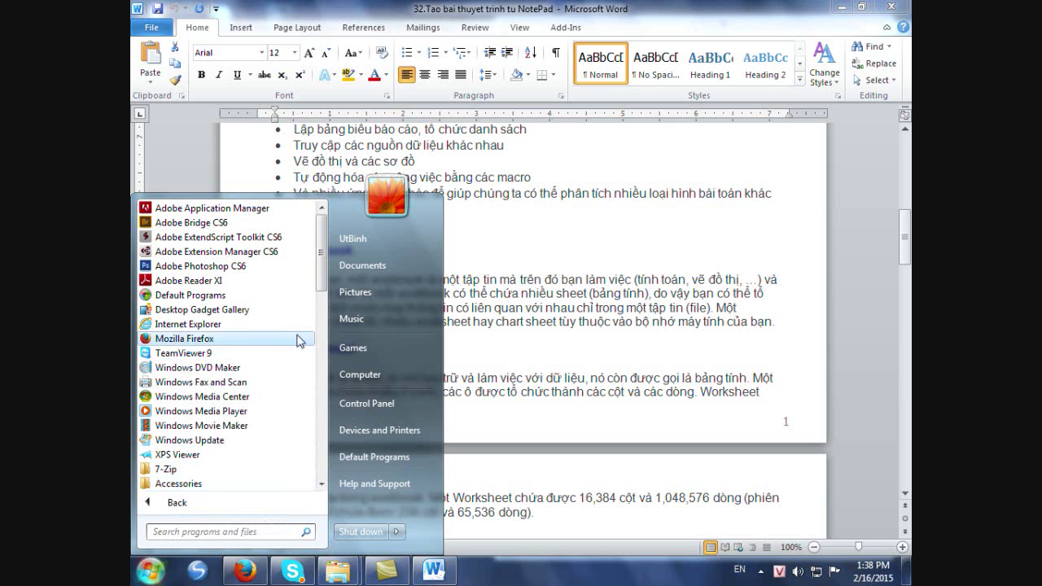
left_click_drag(324, 269, 324, 295)
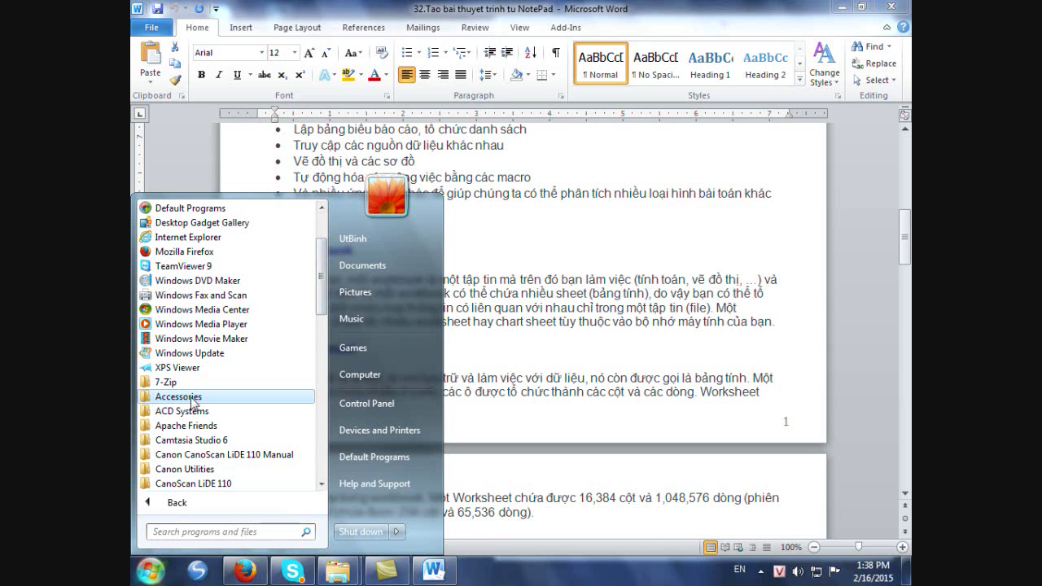
left_click(192, 398)
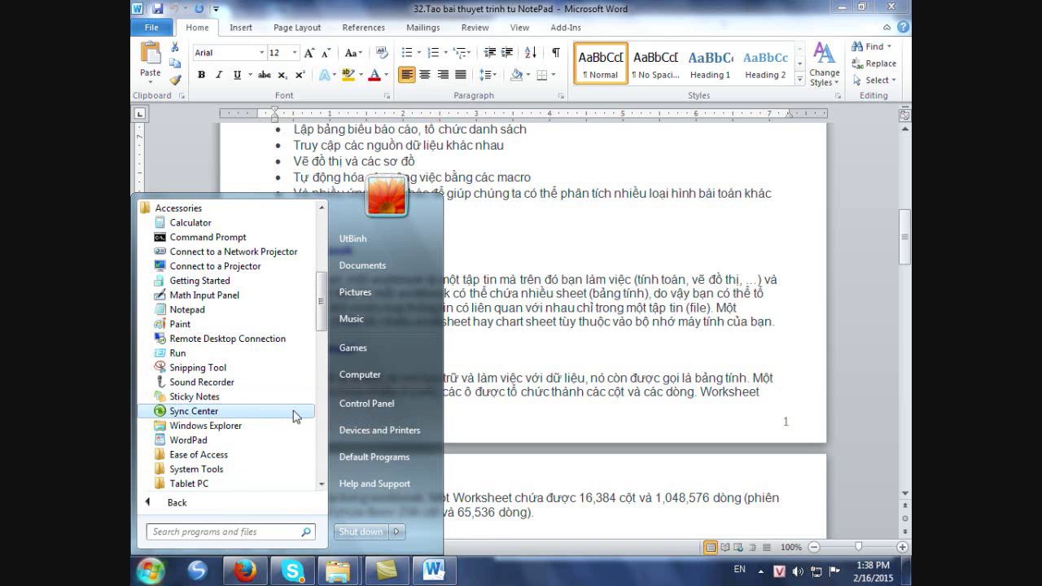
Step: Send Notepad to the desktop as a shortcut and show the desktop
right_click(182, 311)
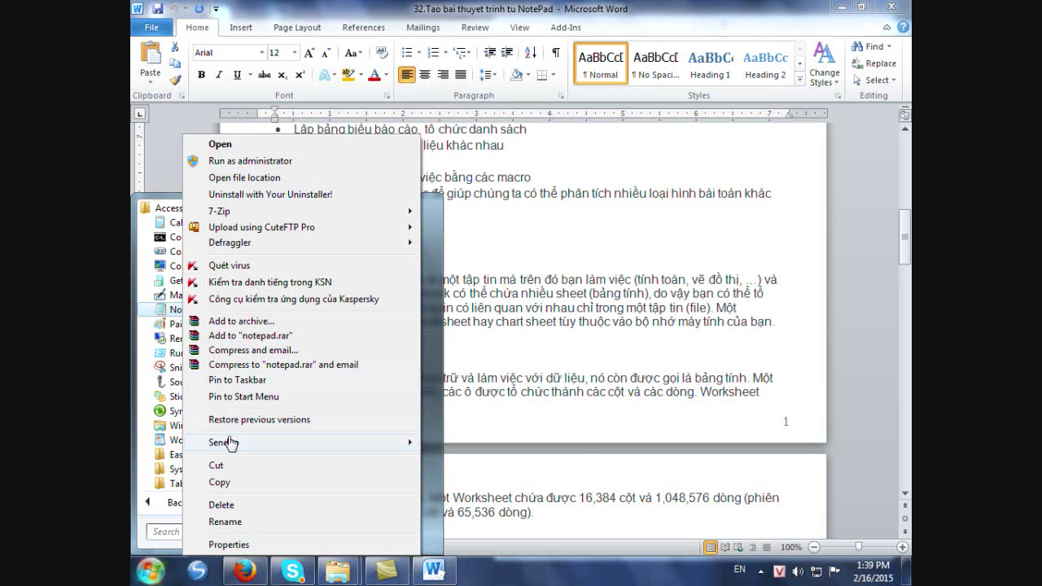
mouse_move(310, 442)
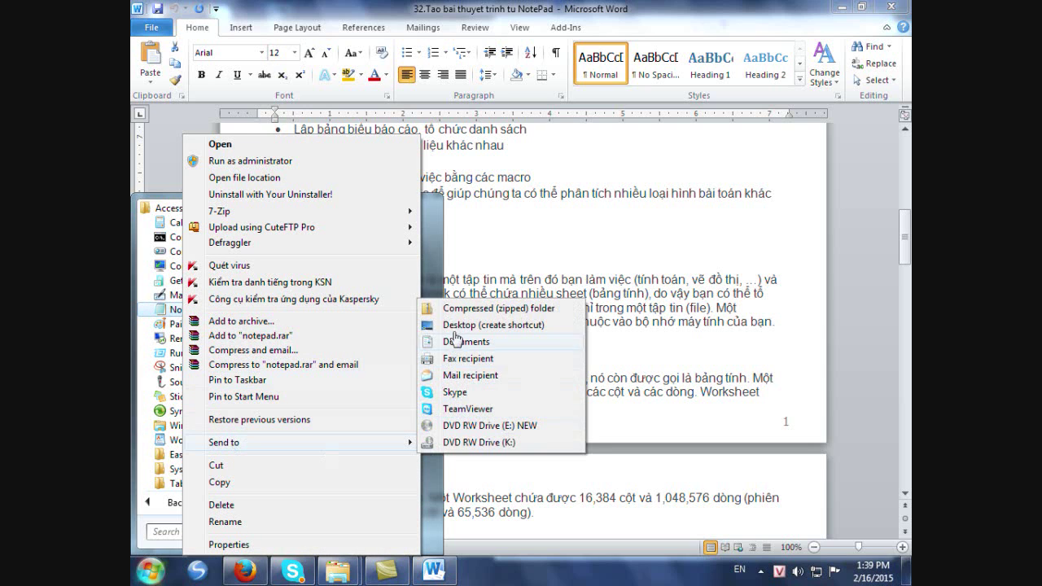
left_click(456, 326)
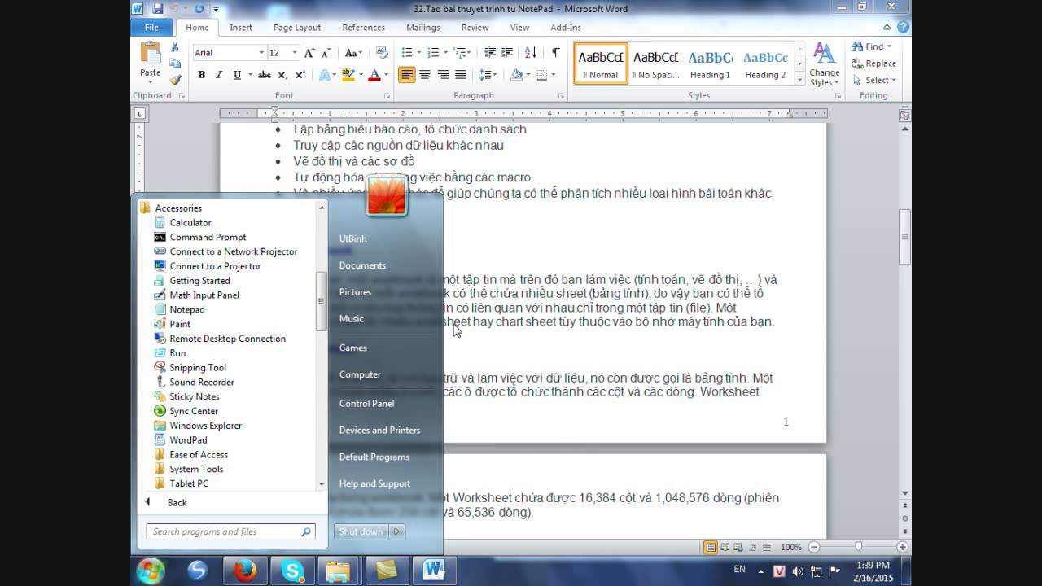
left_click(906, 575)
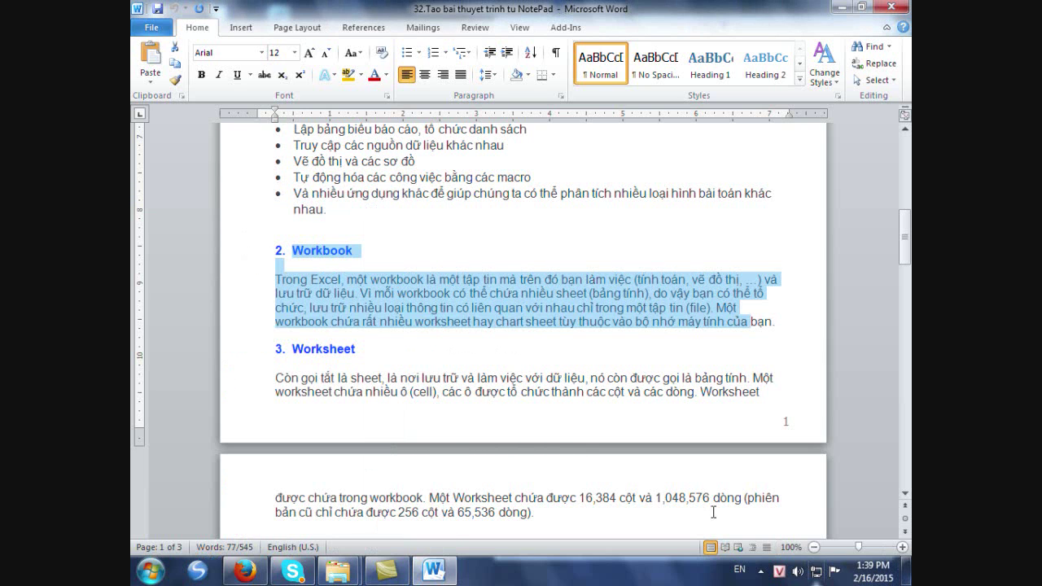
left_click(904, 575)
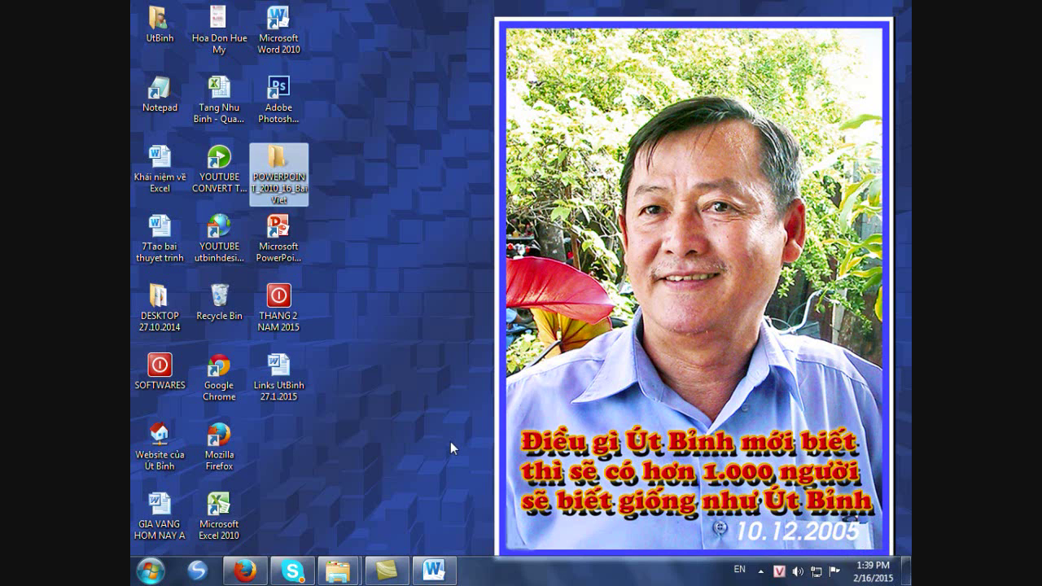
Step: Launch Notepad from the new shortcut, paste the Workbook section and indent its paragraph
double_click(161, 96)
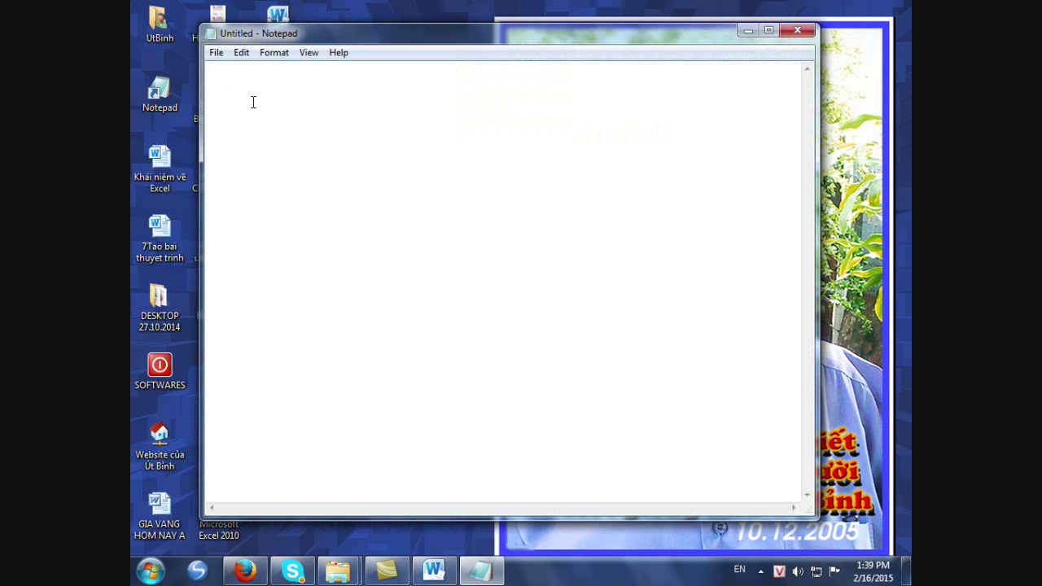
key("ctrl+v")
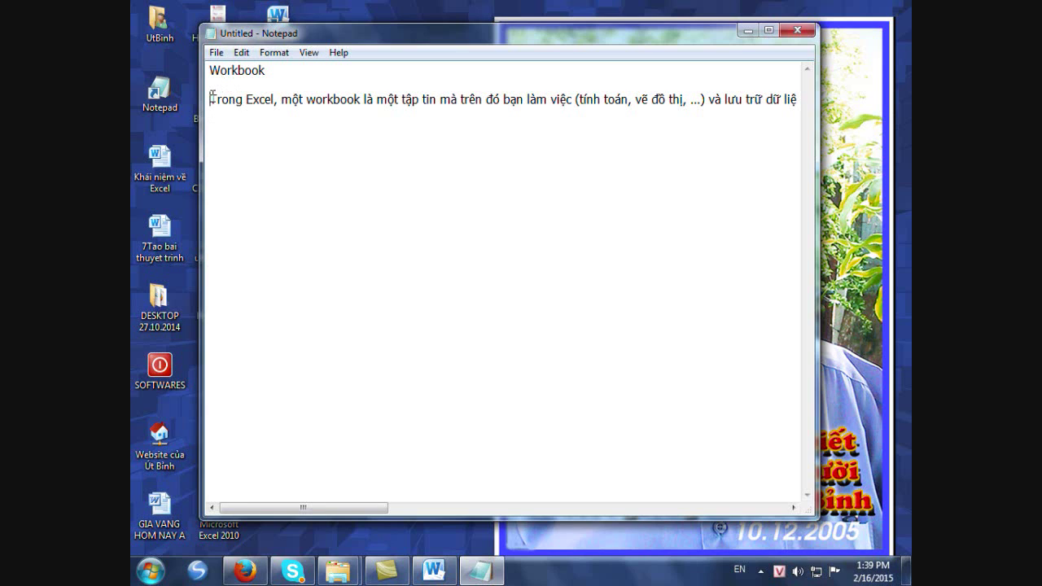
left_click(211, 98)
key("Tab")
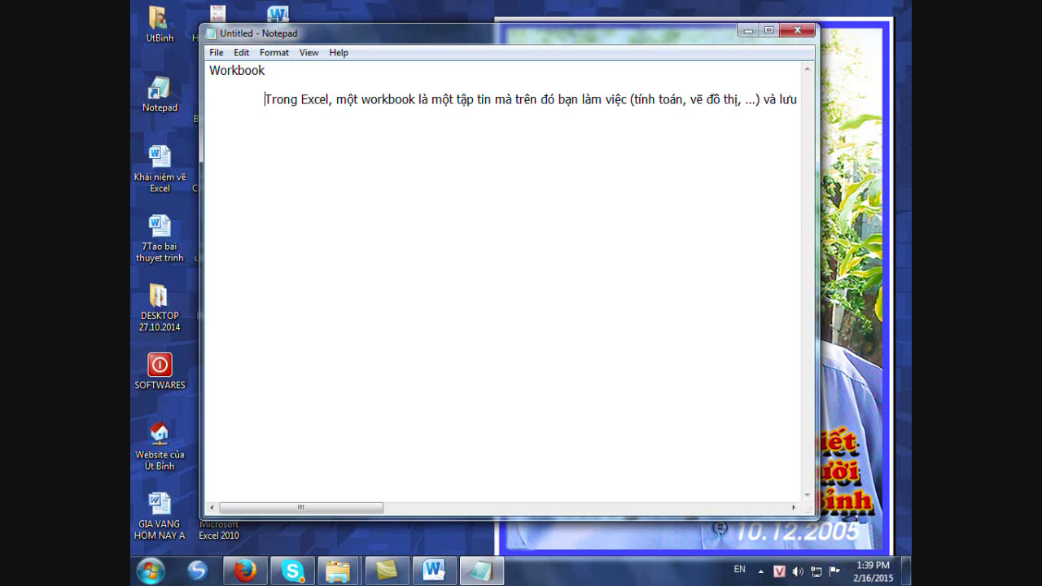
Step: Break the Workbook paragraph into tab-indented lines after the parenthesis, before 'tổ chức' and at 'Một workbook'
left_click(762, 99)
key("Return")
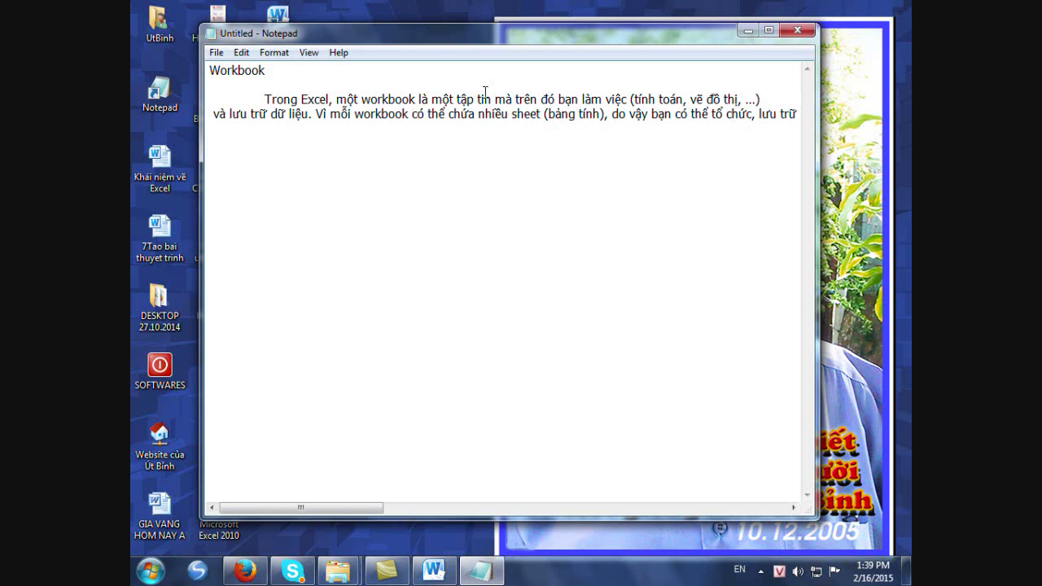
key("Tab")
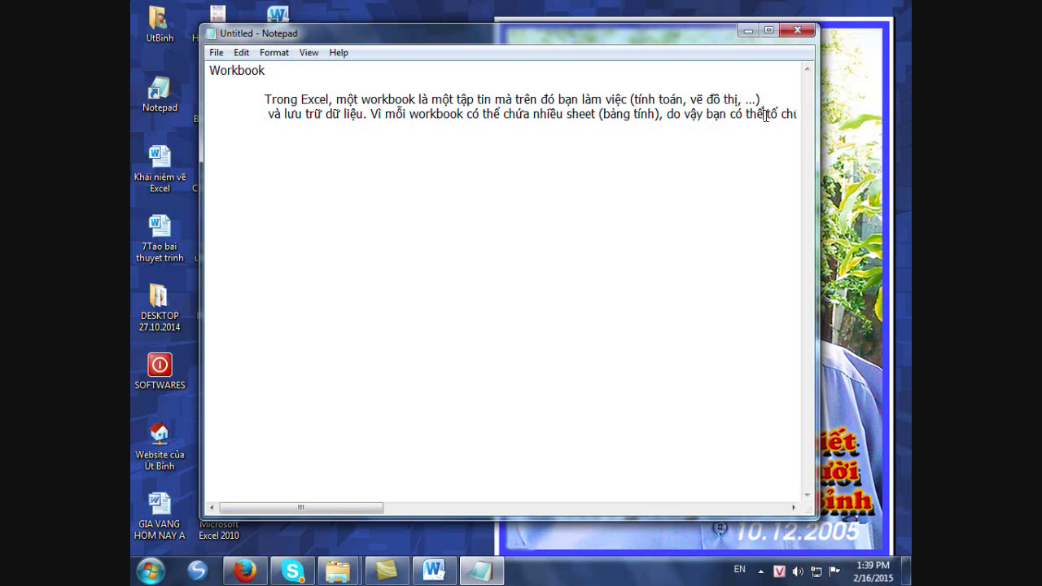
left_click(766, 115)
key("Return")
key("Tab")
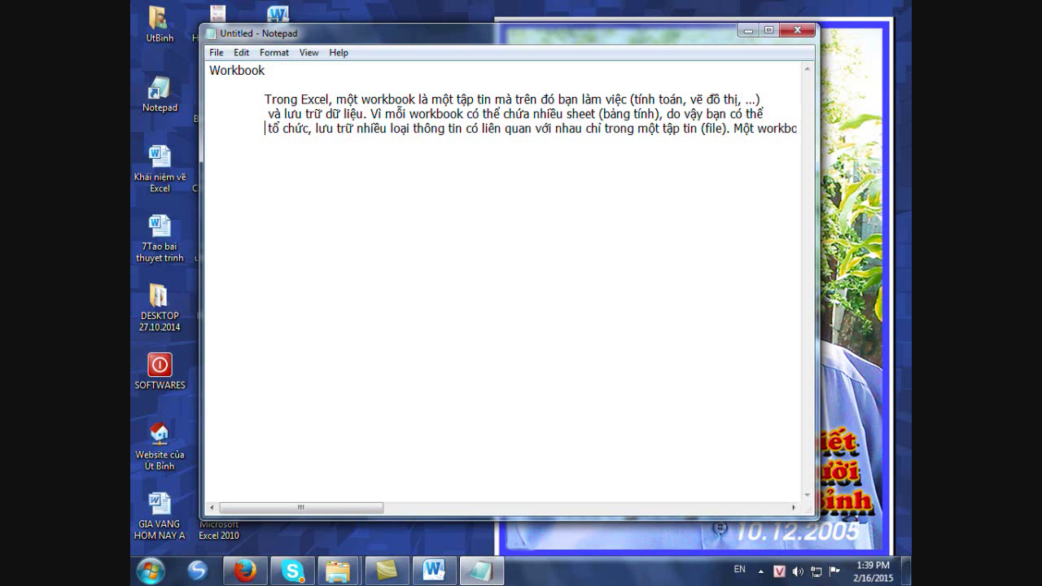
left_click(732, 130)
key("Return")
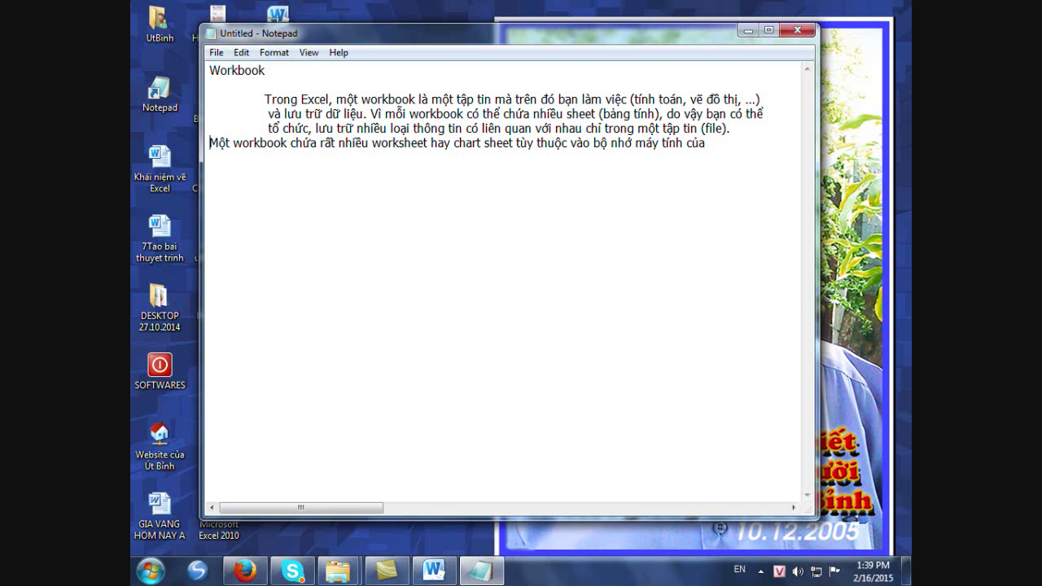
key("Tab")
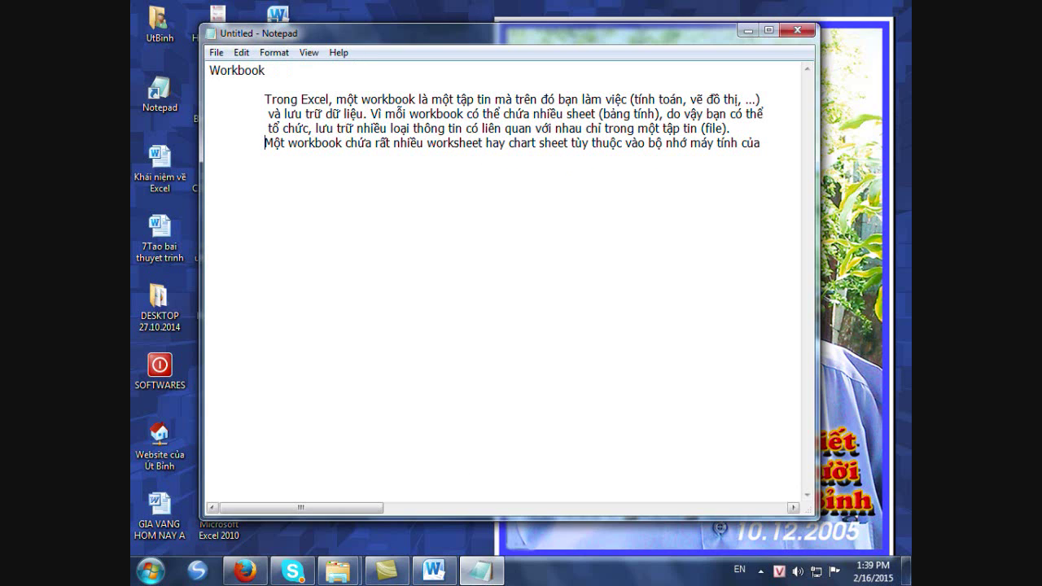
left_click(433, 572)
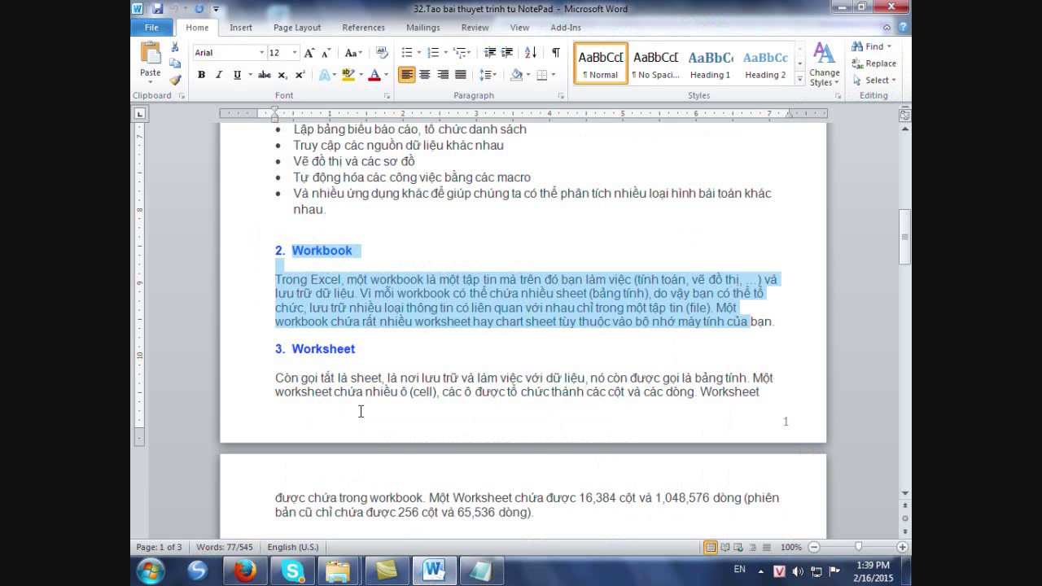
Step: Paste the Worksheet section from Word below a blank line in Notepad and indent its paragraph
mouse_move(296, 358)
left_mouse_down()
mouse_move(341, 358)
mouse_move(576, 526)
left_mouse_up()
key("ctrl+c")
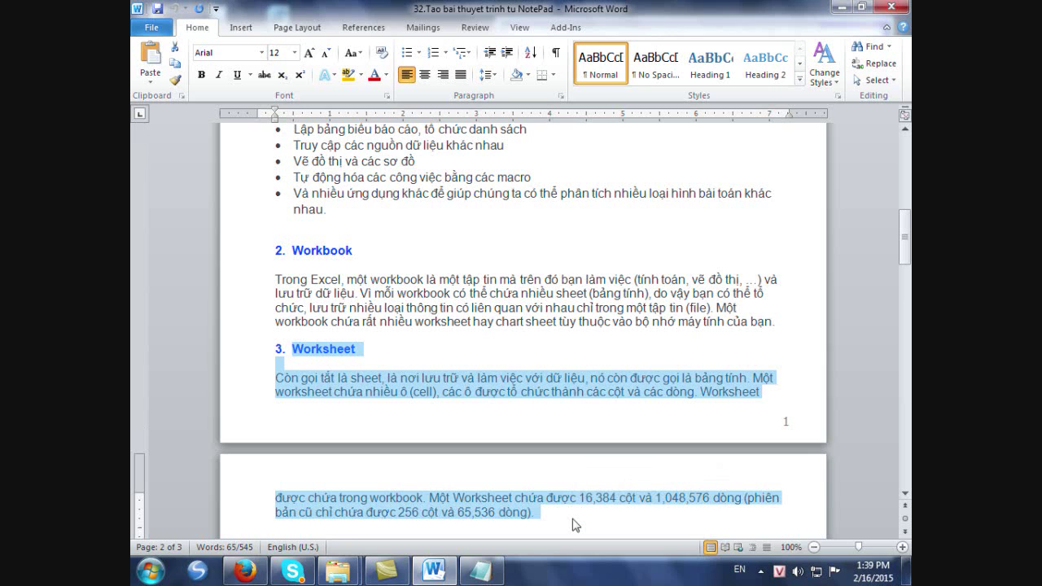
left_click(482, 571)
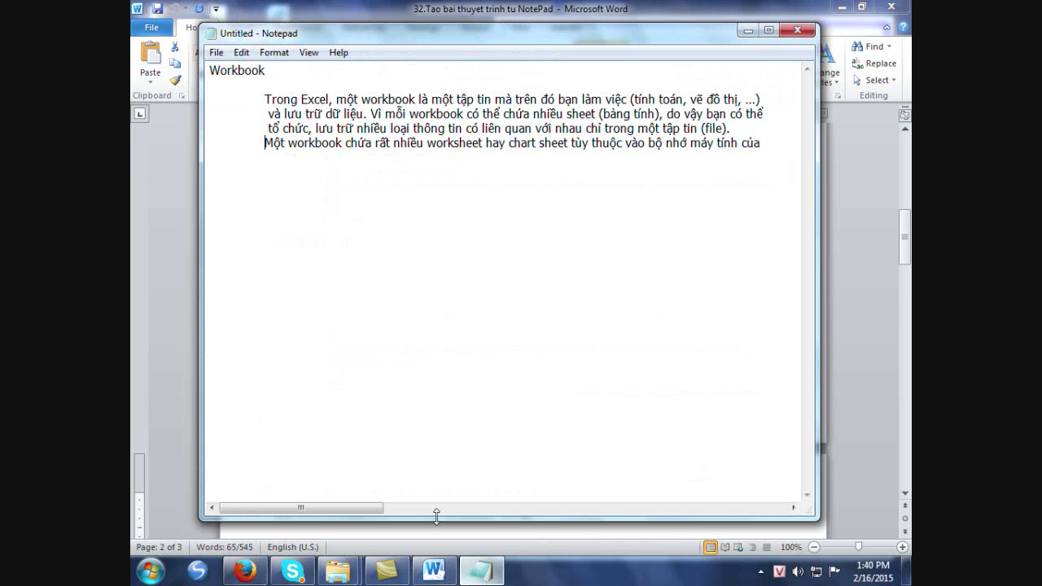
left_click(226, 176)
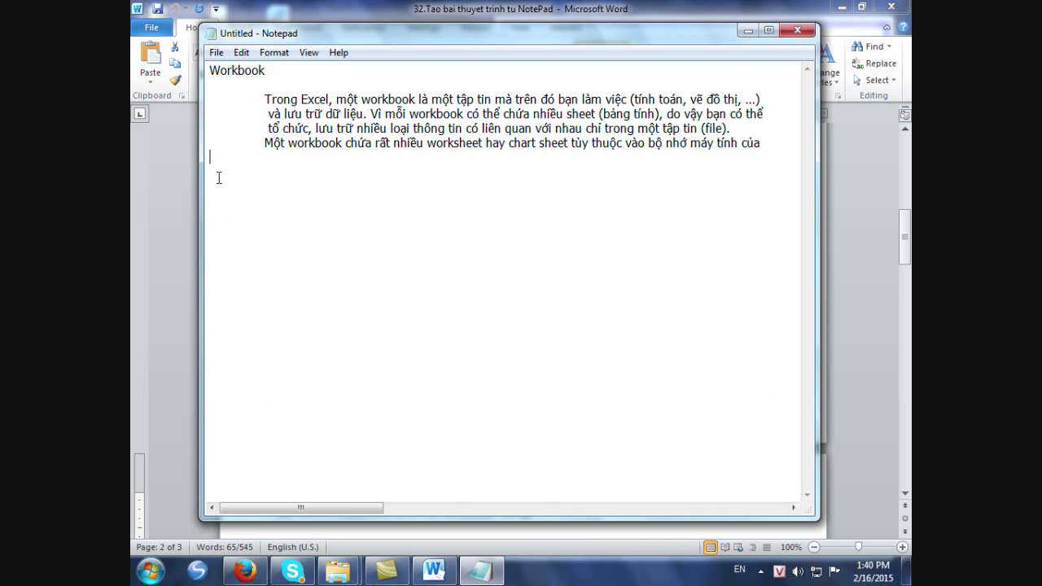
key("Return")
key("ctrl+v")
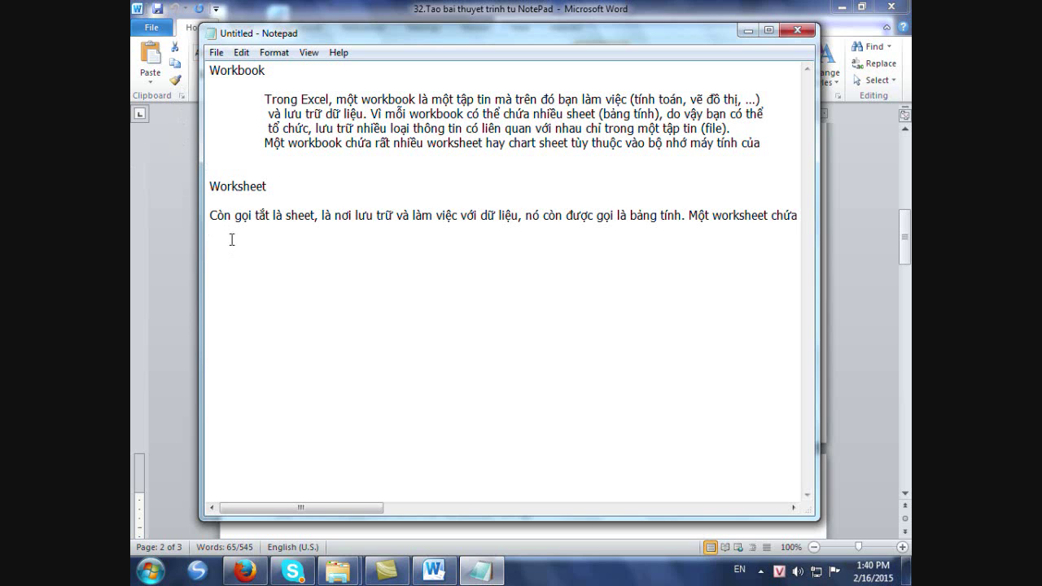
left_click(211, 218)
key("Tab")
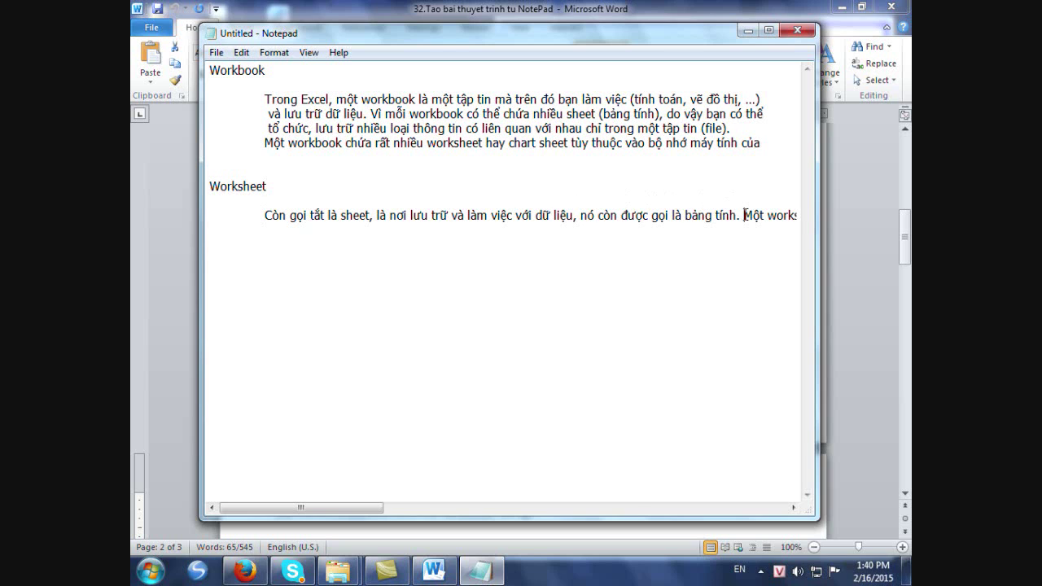
Step: Break the Worksheet paragraph at 'Một worksheet', 'được chứa trong workbook' and the parenthetical note, indenting lines
left_click(739, 215)
key("Return")
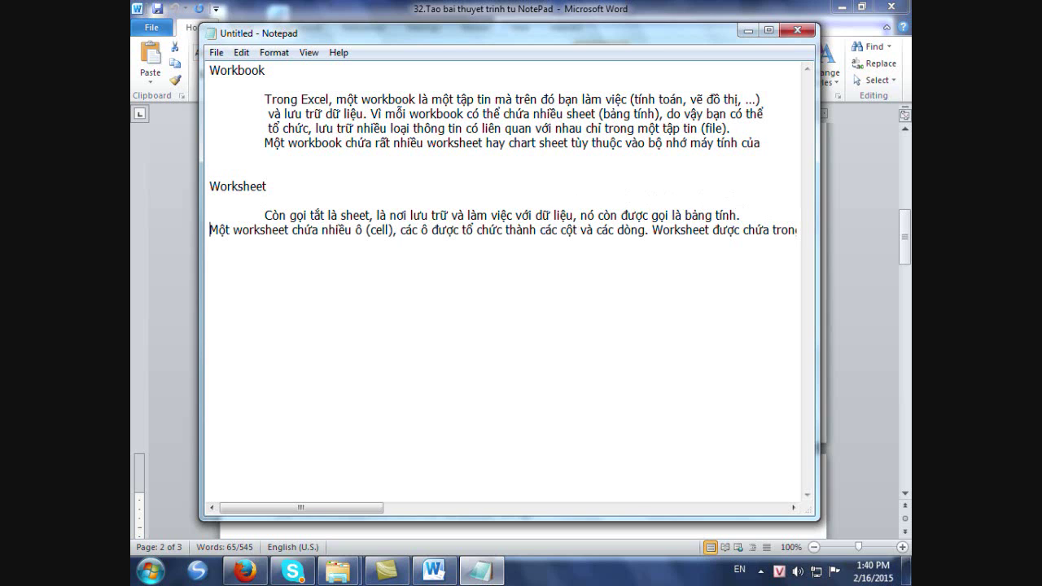
key("Tab")
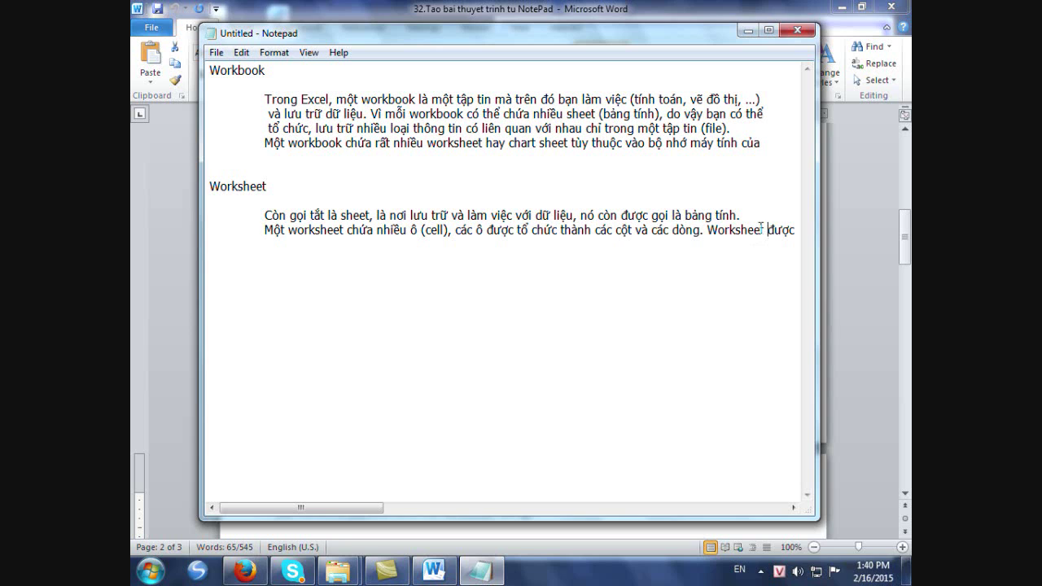
left_click(766, 230)
key("Return")
key("Tab")
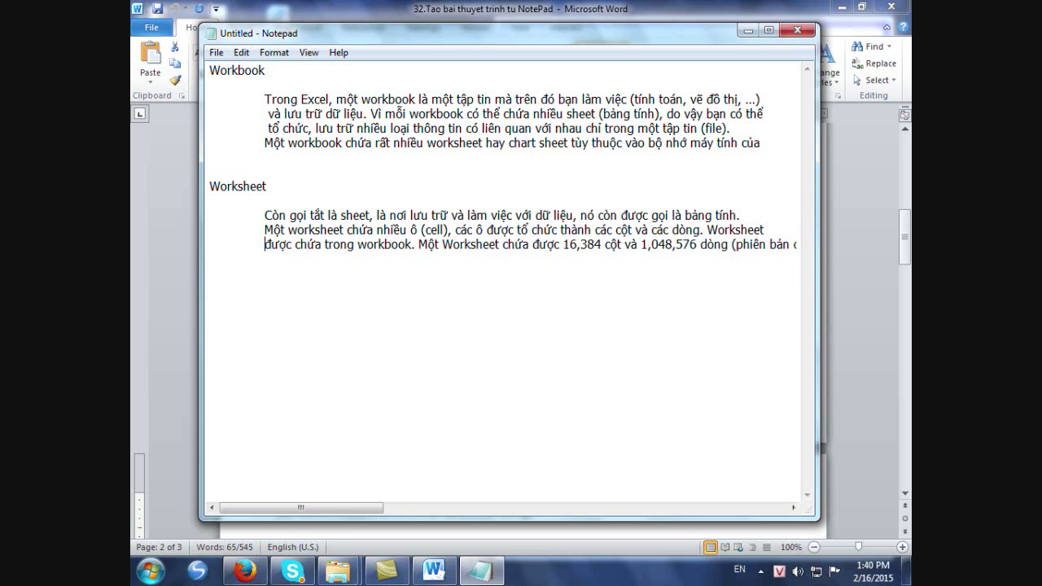
left_click(730, 244)
key("Return")
Step: Indent the Worksheet note line, then select the Chart sheet heading and paragraph in Word
key("Tab")
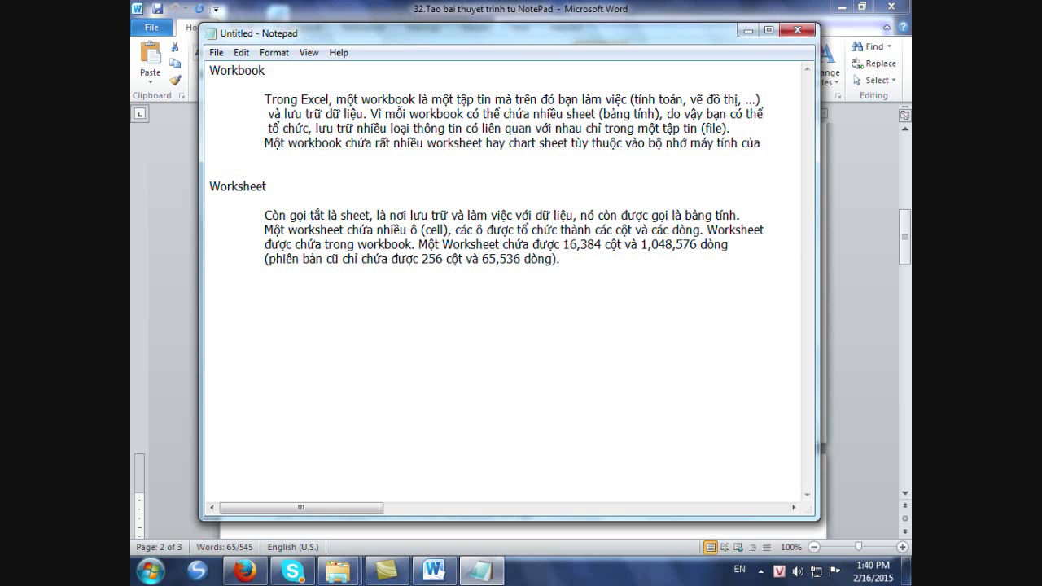
left_click(436, 572)
scroll(407, 480, "down", 3)
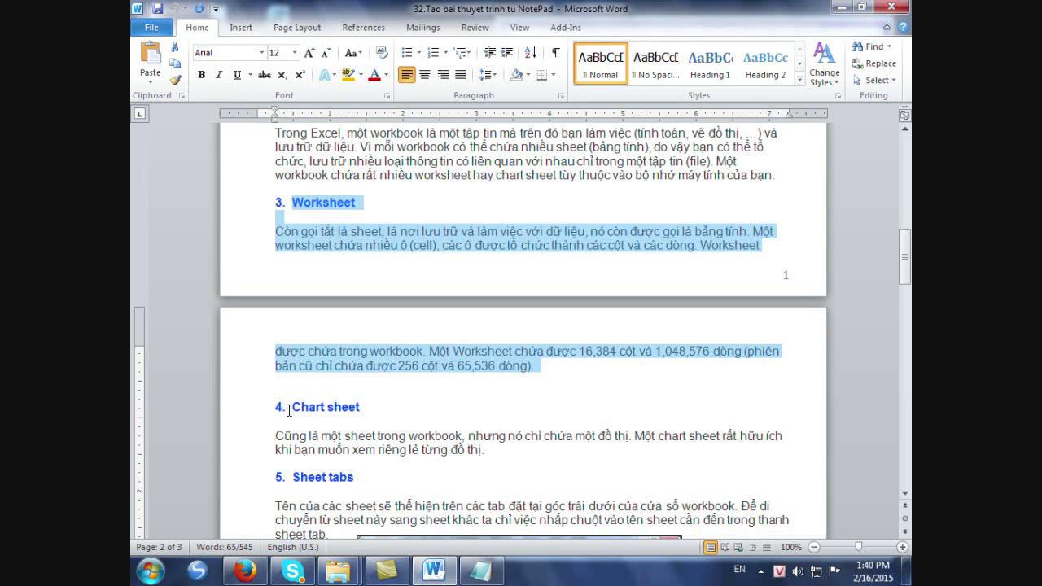
mouse_move(303, 407)
left_mouse_down()
mouse_move(292, 408)
mouse_move(464, 458)
left_mouse_up()
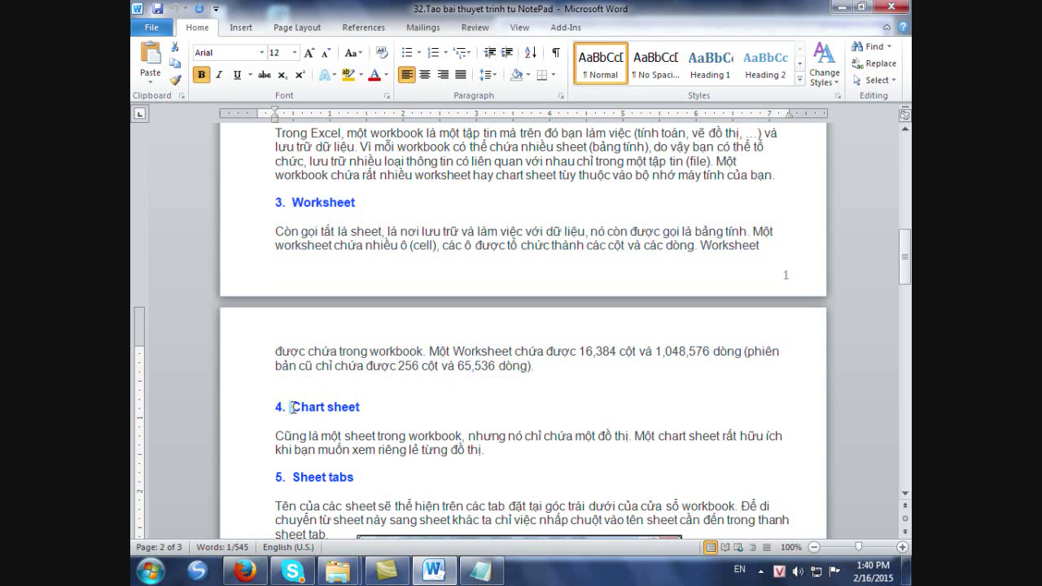
left_click(444, 449)
mouse_move(293, 407)
left_mouse_down()
mouse_move(381, 419)
mouse_move(430, 454)
left_mouse_up()
key("ctrl+c")
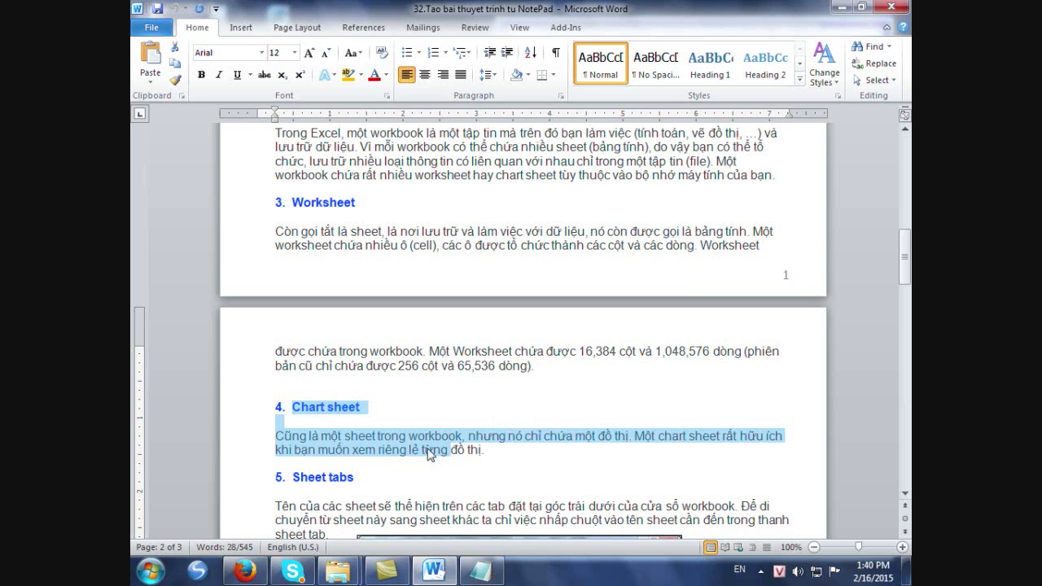
Step: Paste the Chart sheet section into Notepad, indent it and wrap it at 'khi' onto an indented line
left_click(480, 571)
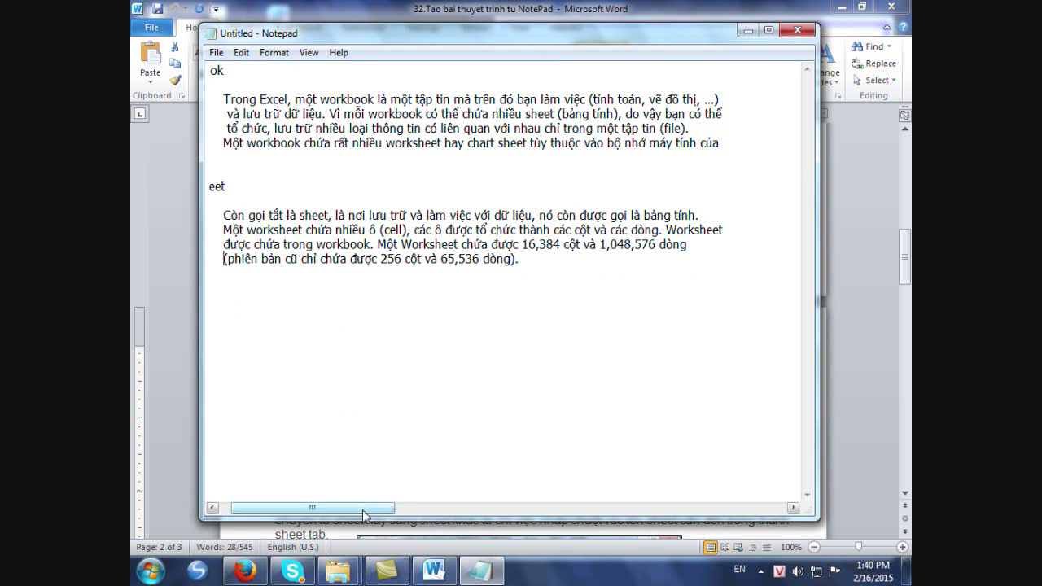
left_click_drag(367, 507, 354, 507)
left_click(218, 294)
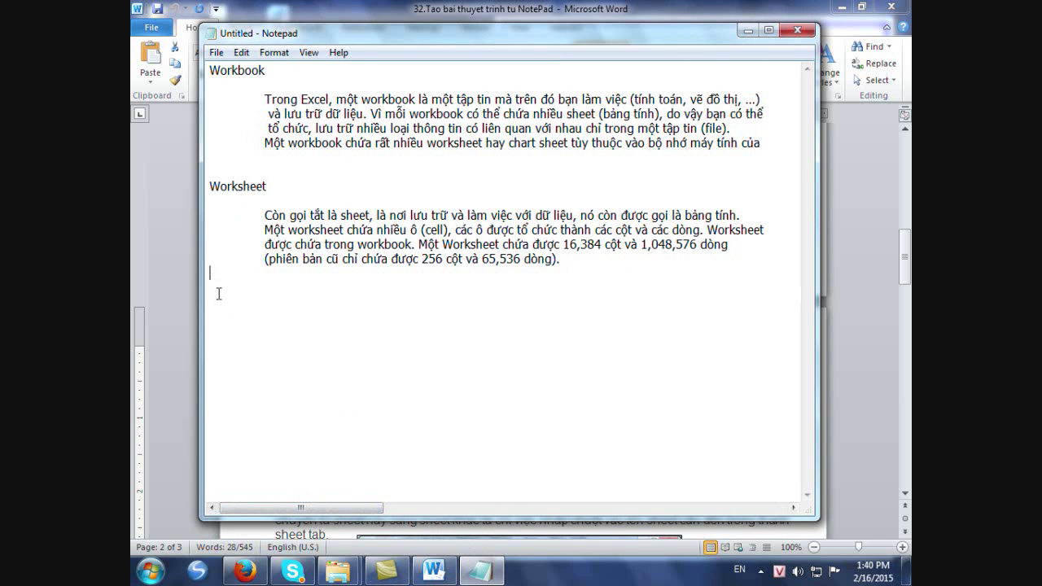
key("ctrl+v")
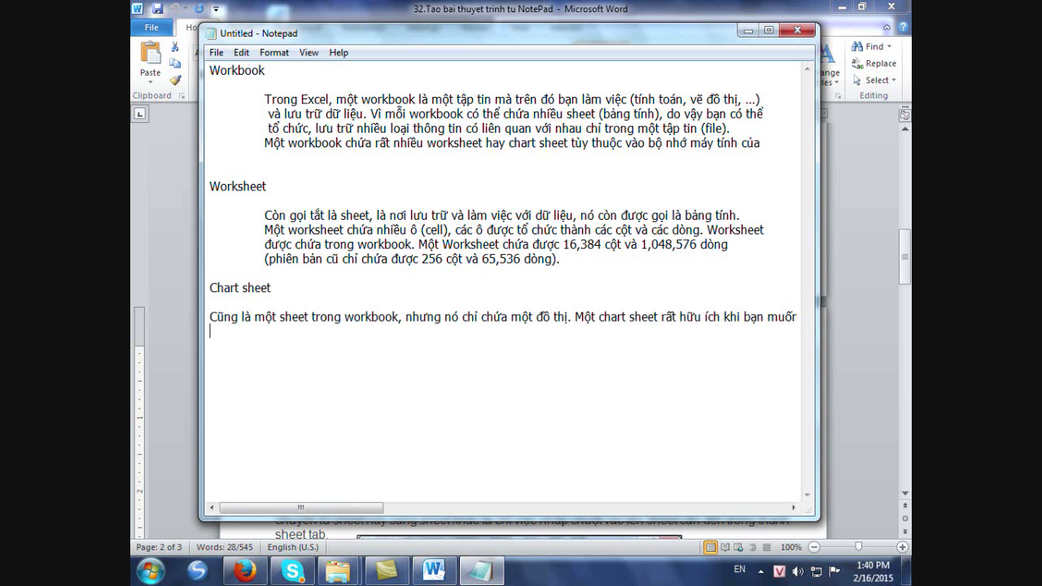
left_click(209, 317)
key("Tab")
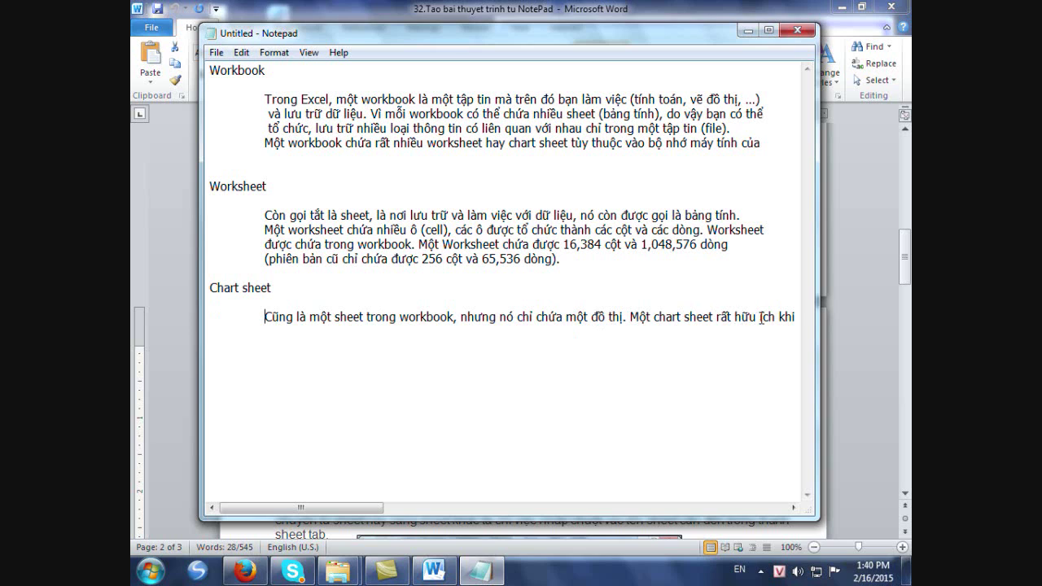
left_click(779, 316)
key("Return")
key("Tab")
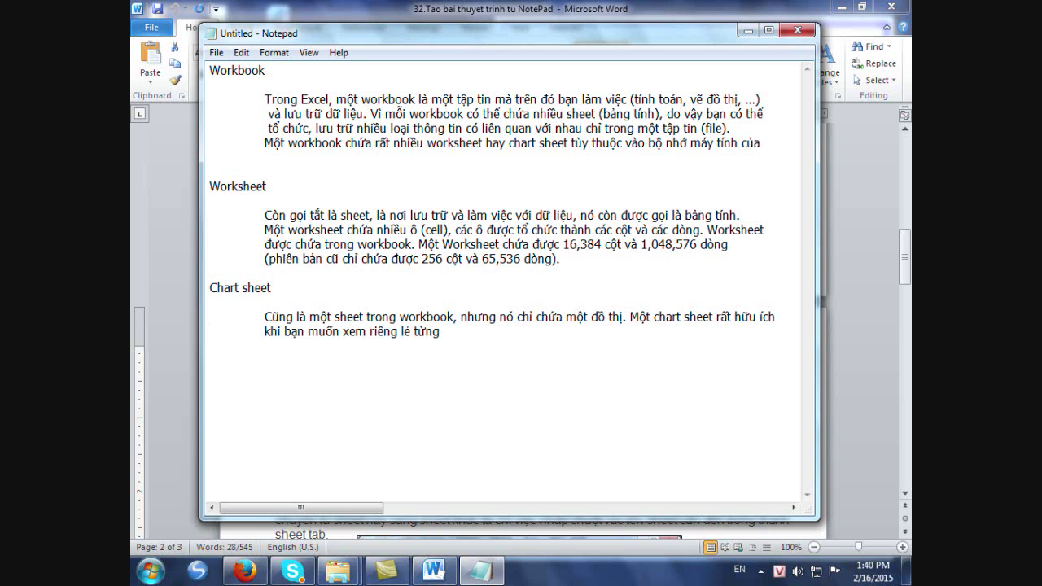
Step: Copy the Sheet tabs section from Word into Notepad and indent its paragraph
left_click(429, 574)
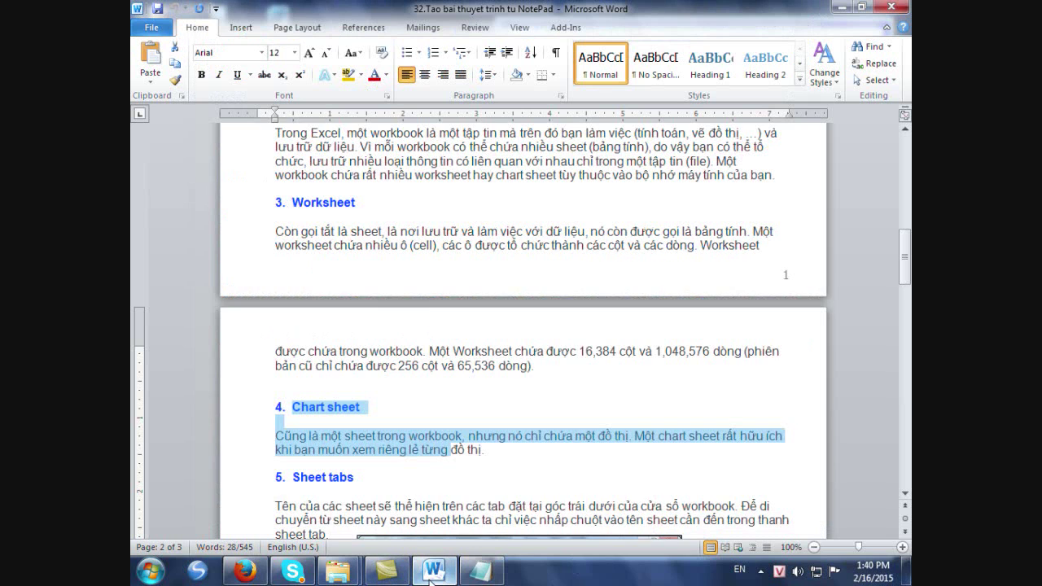
scroll(415, 427, "down", 2)
scroll(415, 428, "down", 1)
left_click_drag(295, 367, 336, 422)
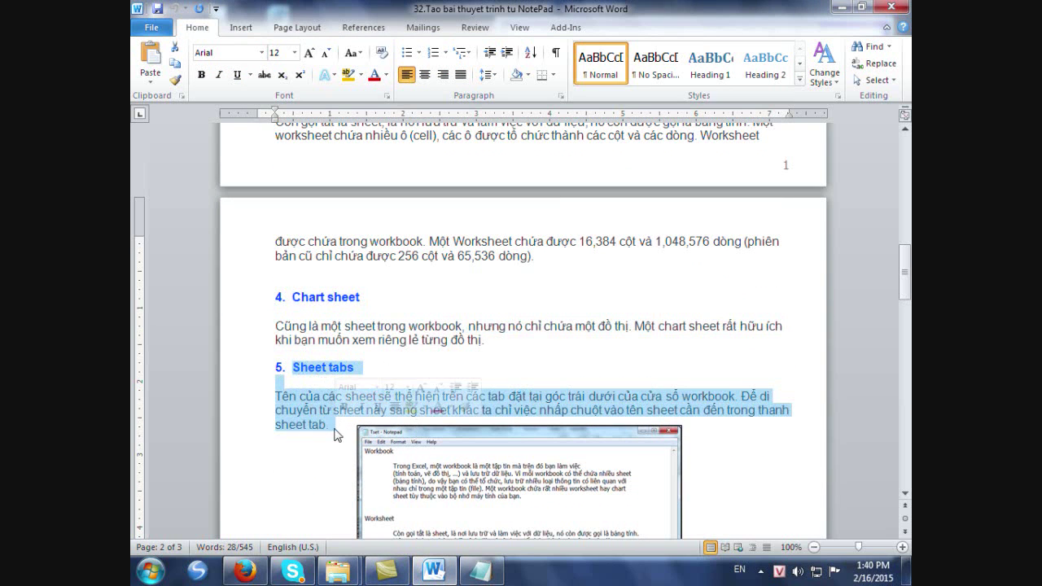
left_click(485, 575)
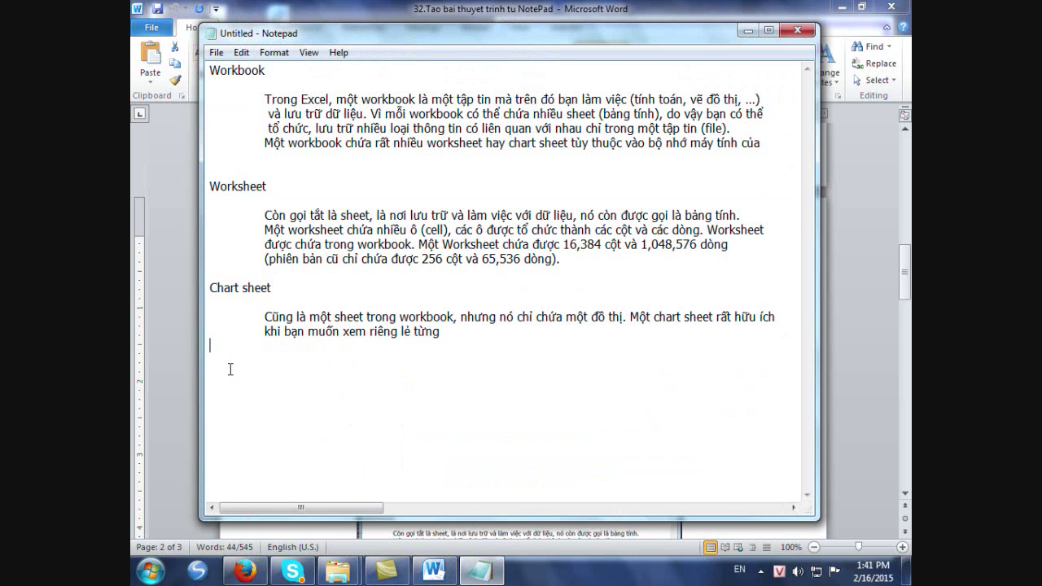
key("ctrl+v")
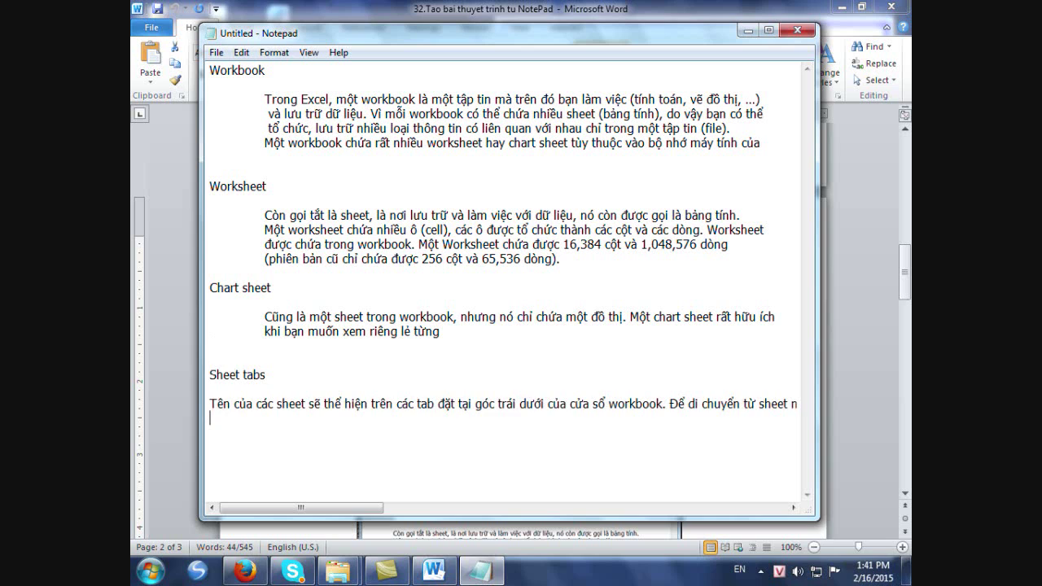
left_click(211, 404)
key("Tab")
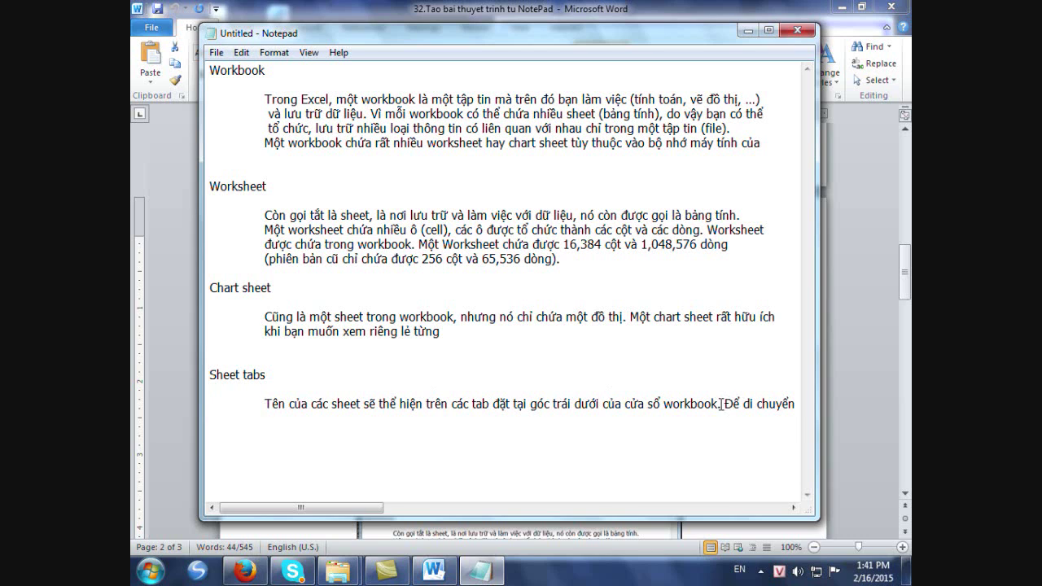
Step: Move 'Để di chuyển' and 'trong thanh sheet tab.' onto their own tab-indented lines
left_click(721, 403)
key("Return")
key("Tab")
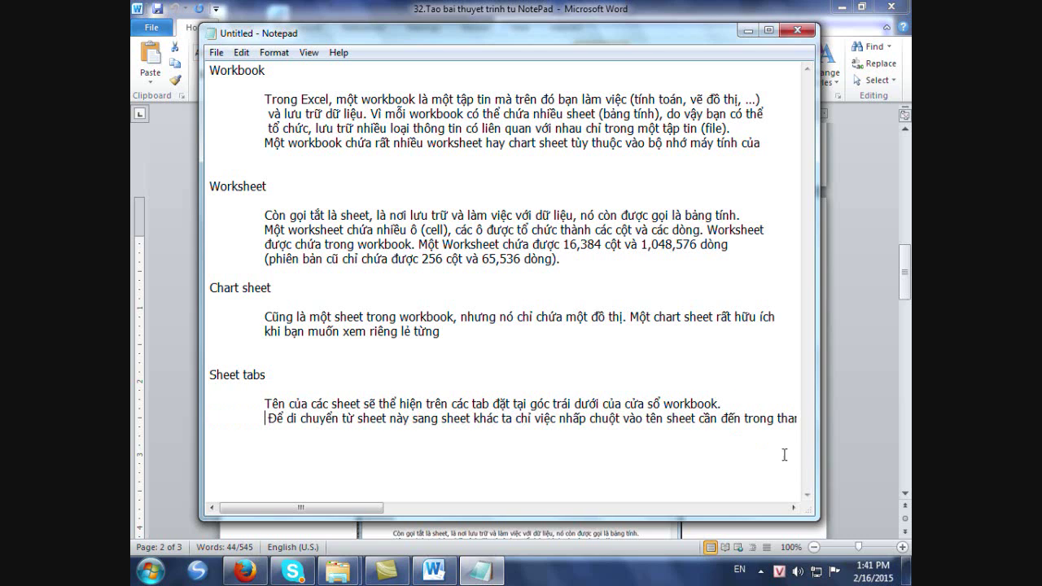
left_click(740, 419)
key("Return")
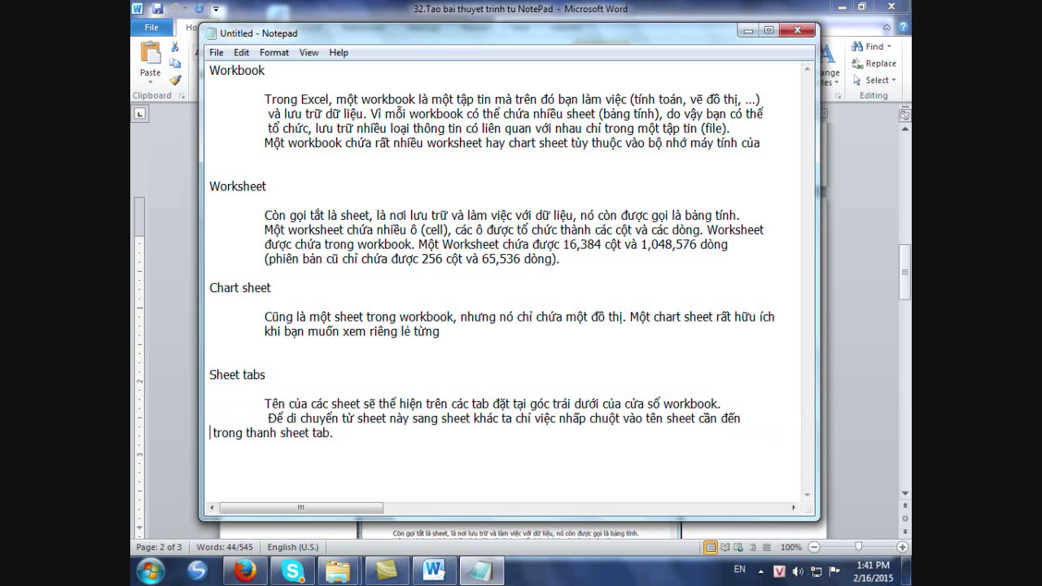
key("Tab")
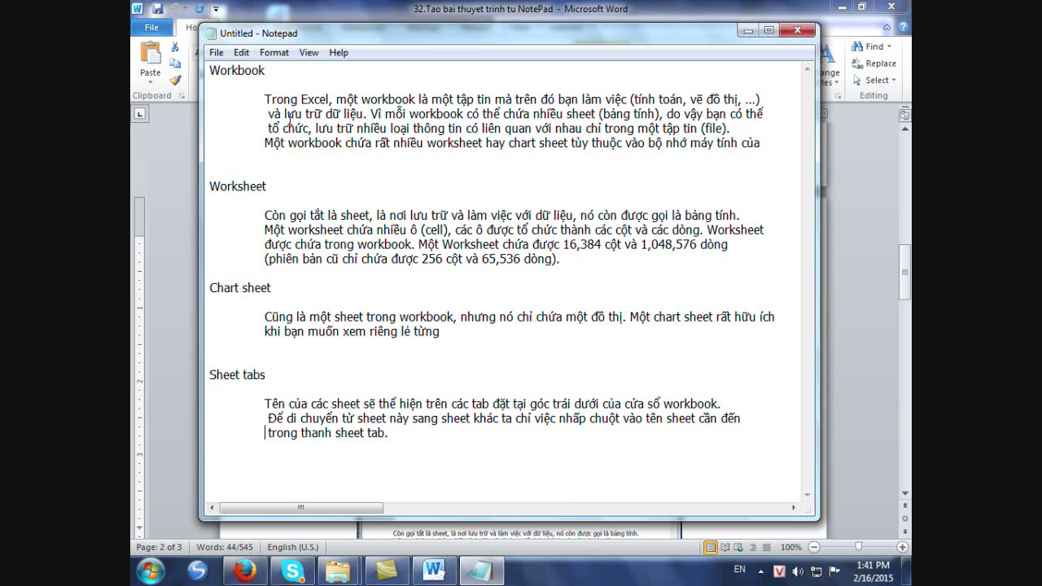
Step: Set Notepad's font to Tahoma, Regular, 12 and shift the window slightly right
left_click(272, 54)
left_click(284, 87)
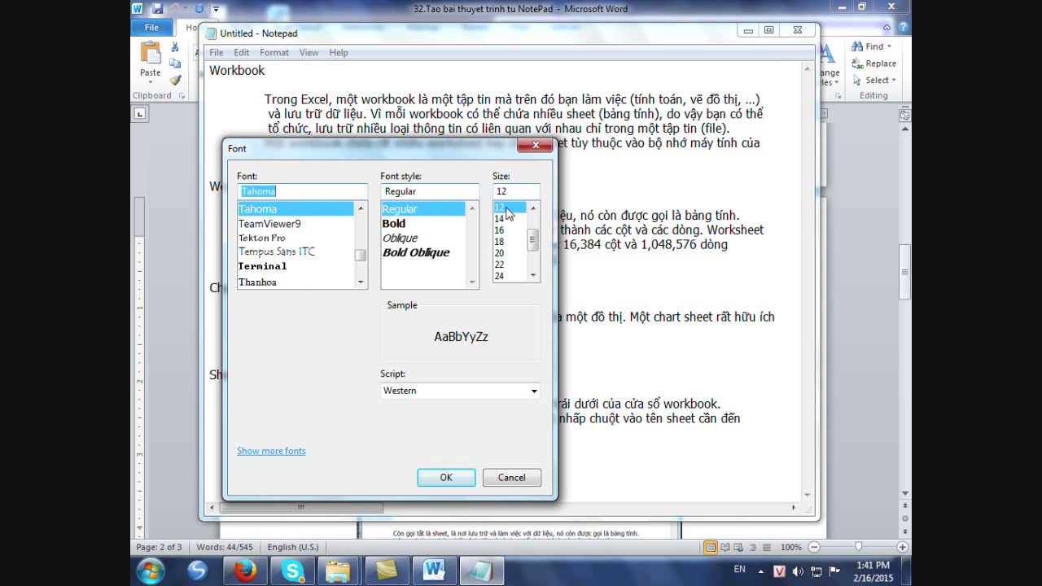
left_click(456, 477)
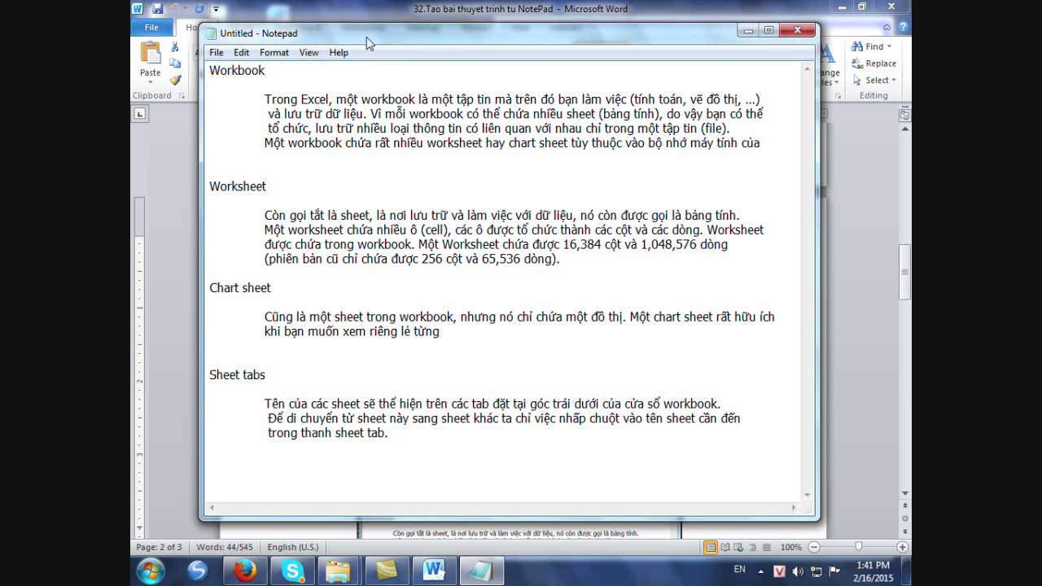
left_click_drag(376, 36, 411, 31)
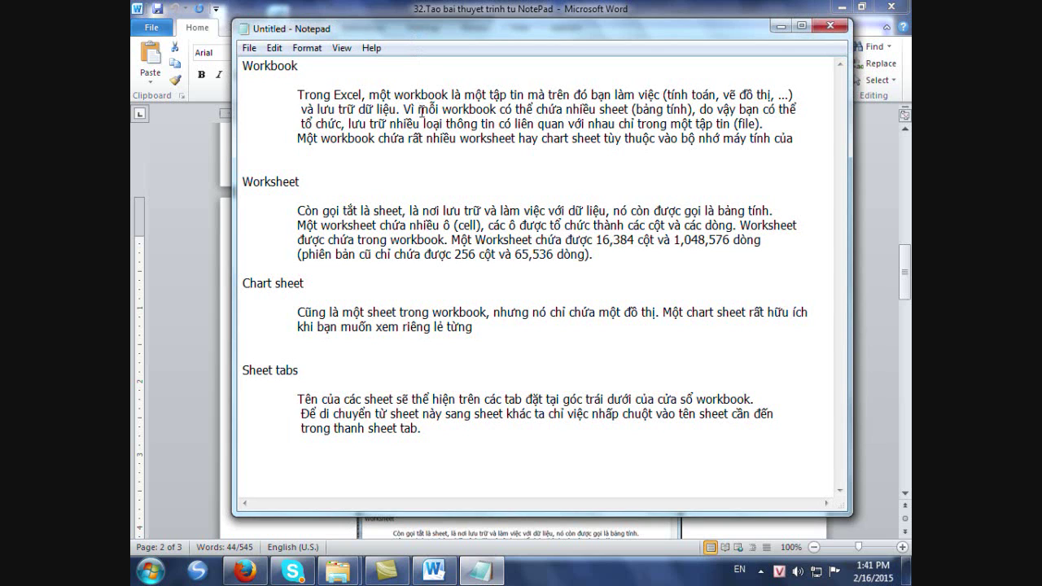
Step: Save the outline to the Desktop as Test.txt with Unicode encoding
left_click(250, 50)
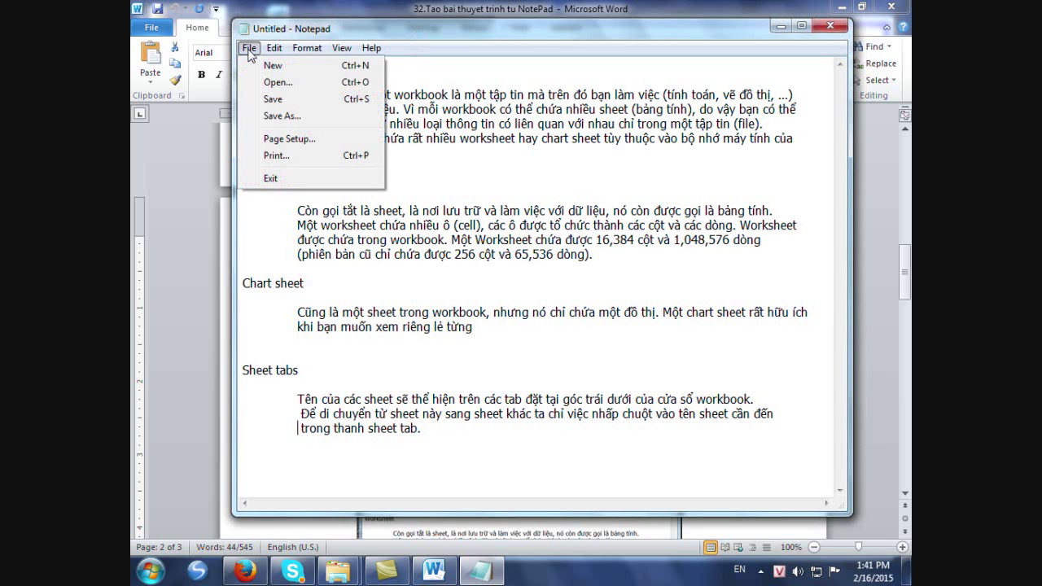
left_click(275, 118)
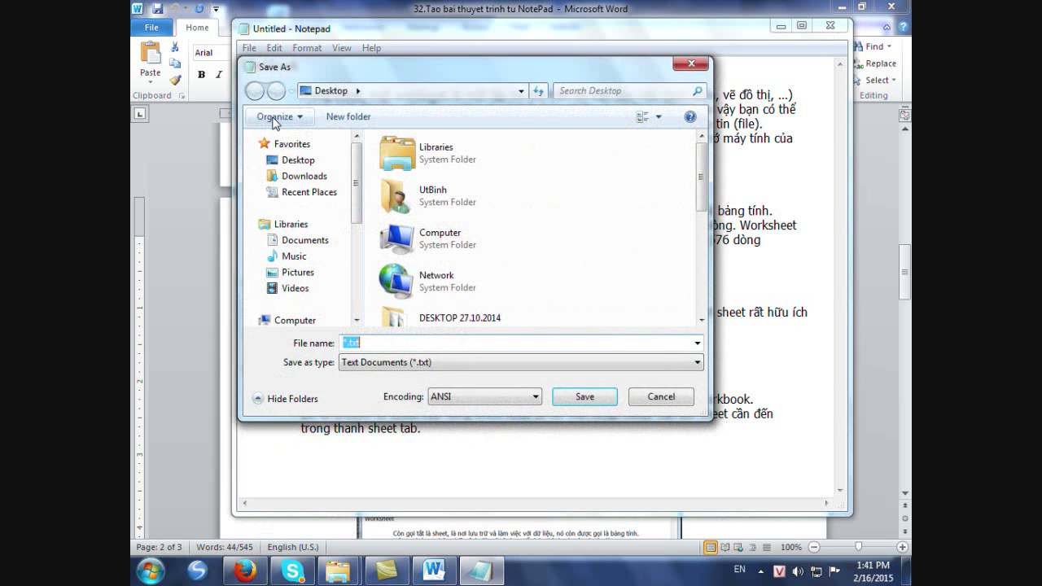
left_click(308, 167)
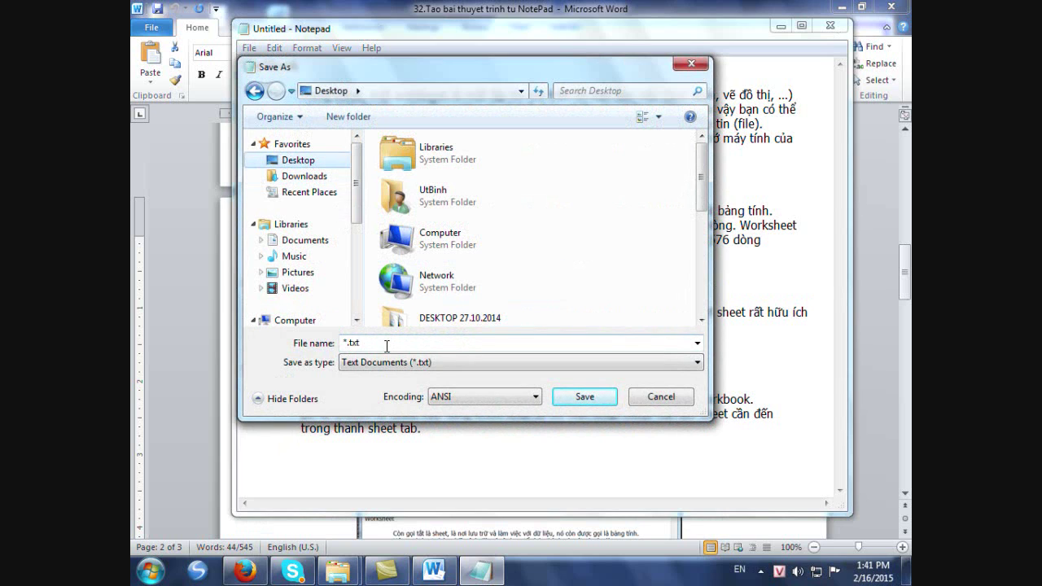
left_click(383, 342)
type("T")
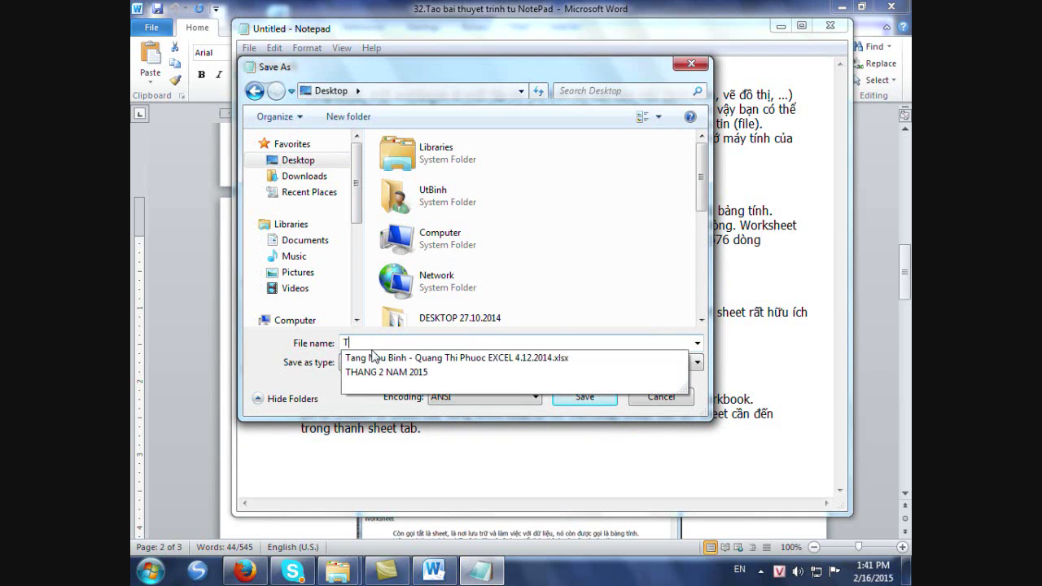
type("est")
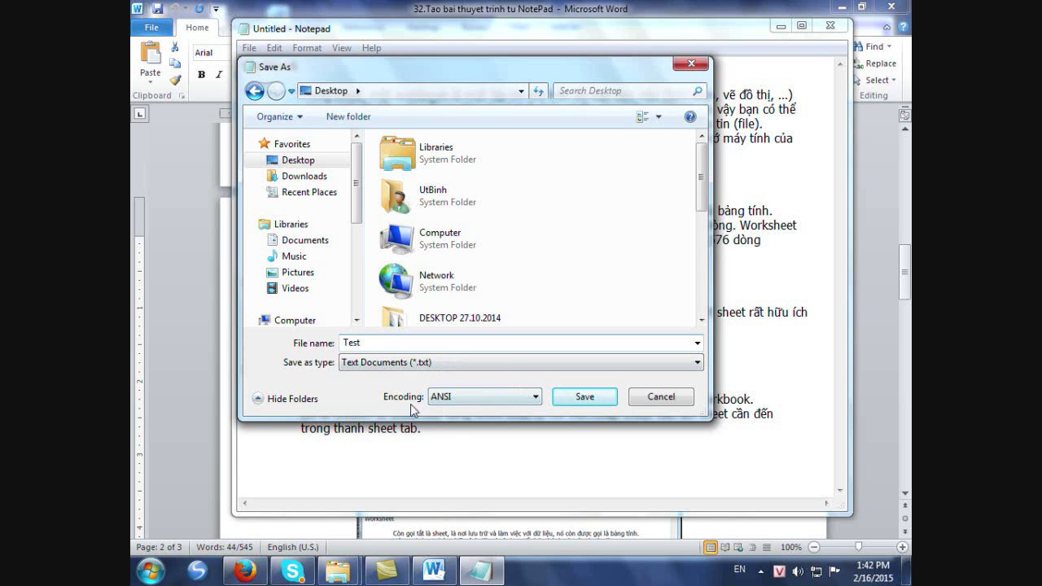
left_click(539, 397)
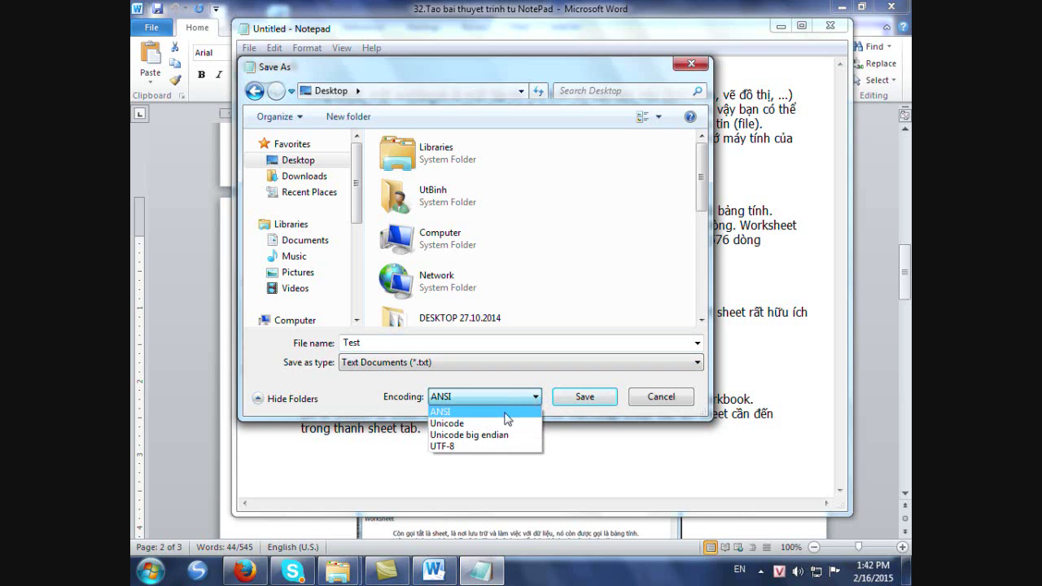
left_click(453, 424)
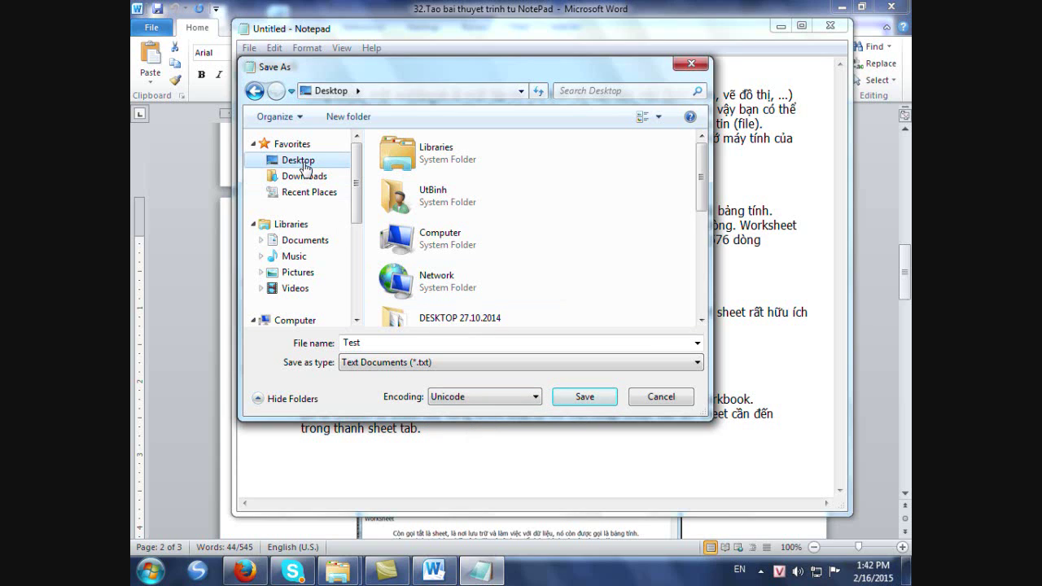
left_click(581, 396)
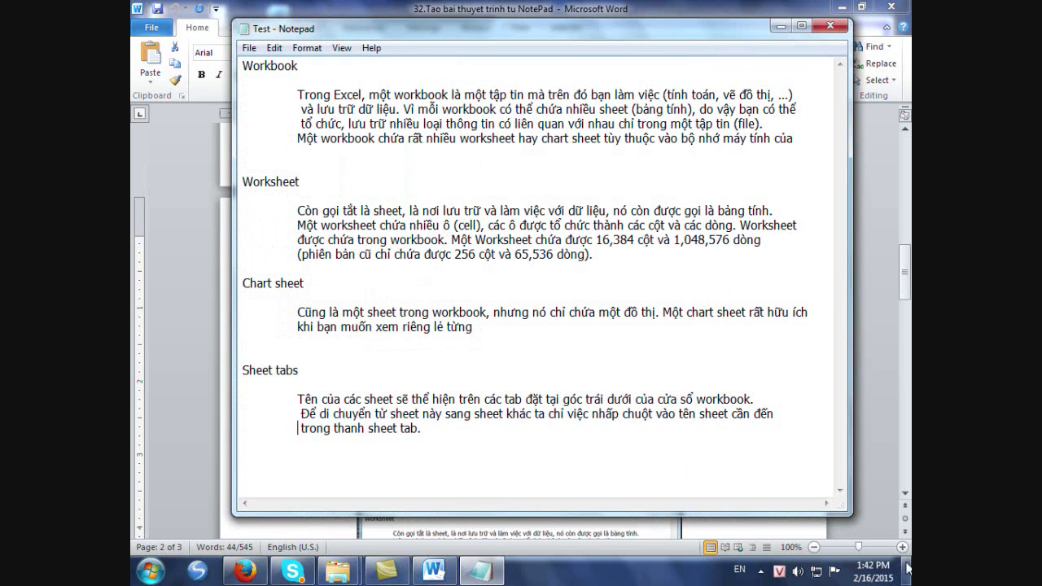
Step: Show the desktop and start Microsoft PowerPoint 2010 from its desktop icon
left_click(893, 579)
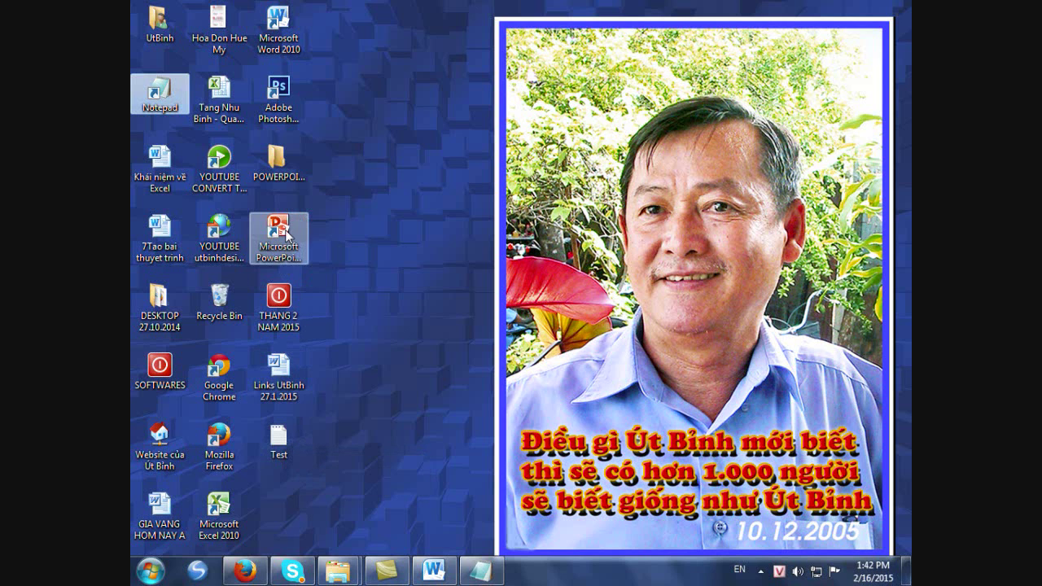
double_click(281, 255)
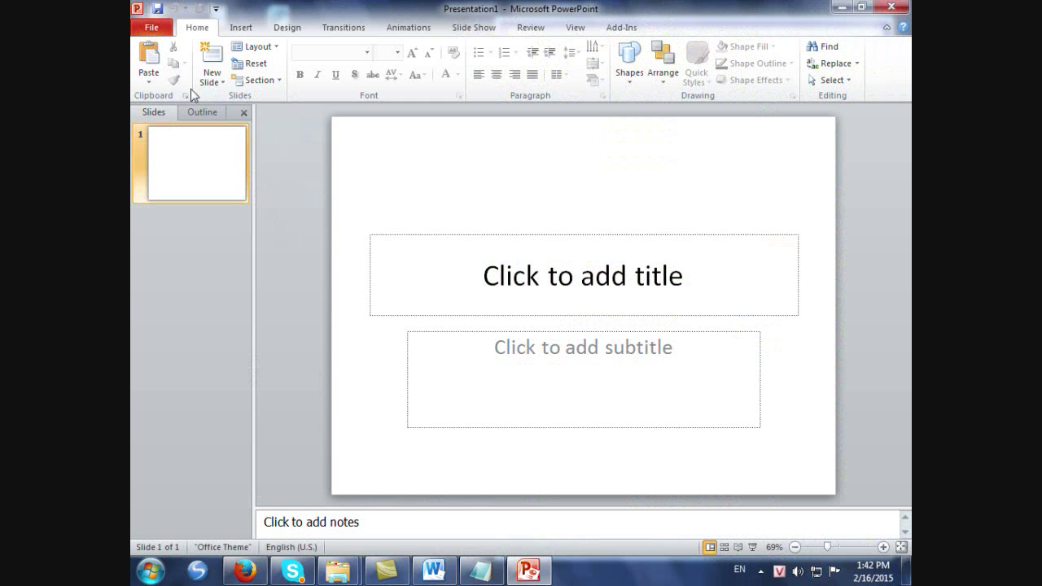
Step: Open Test.txt from the Desktop with the file type set to All Files, importing it as slides
left_click(150, 31)
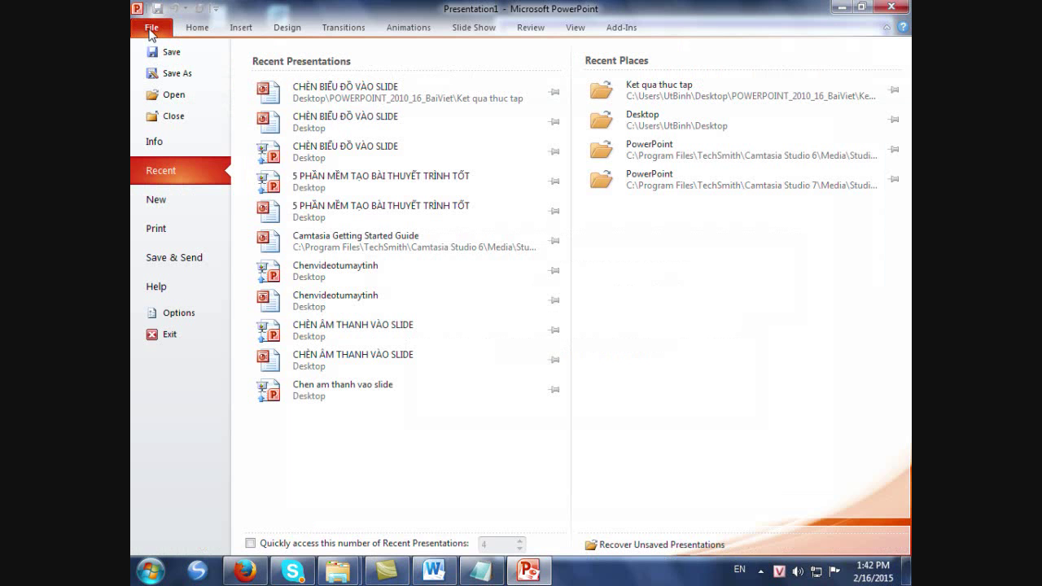
left_click(171, 95)
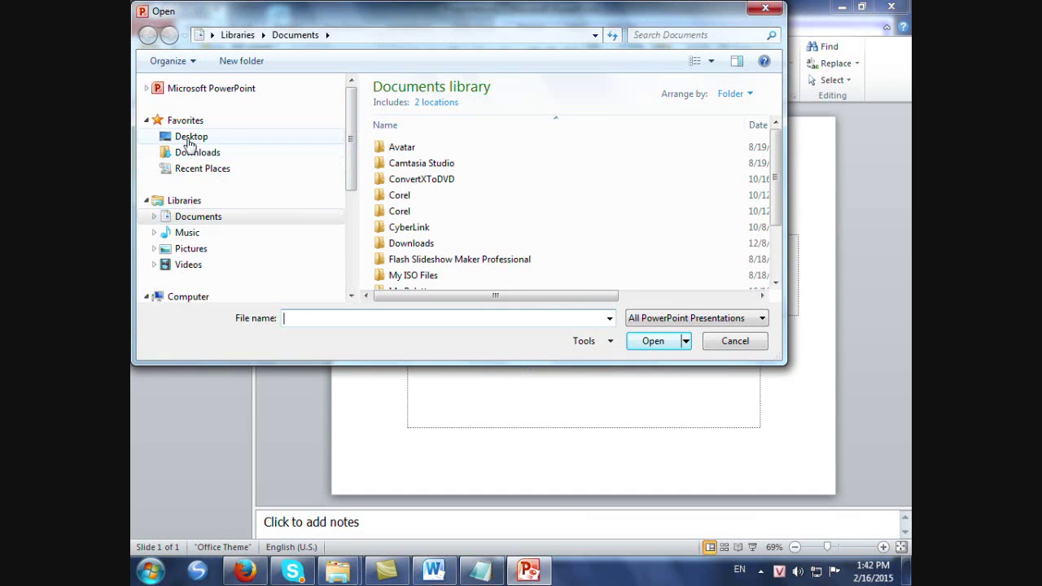
left_click(189, 139)
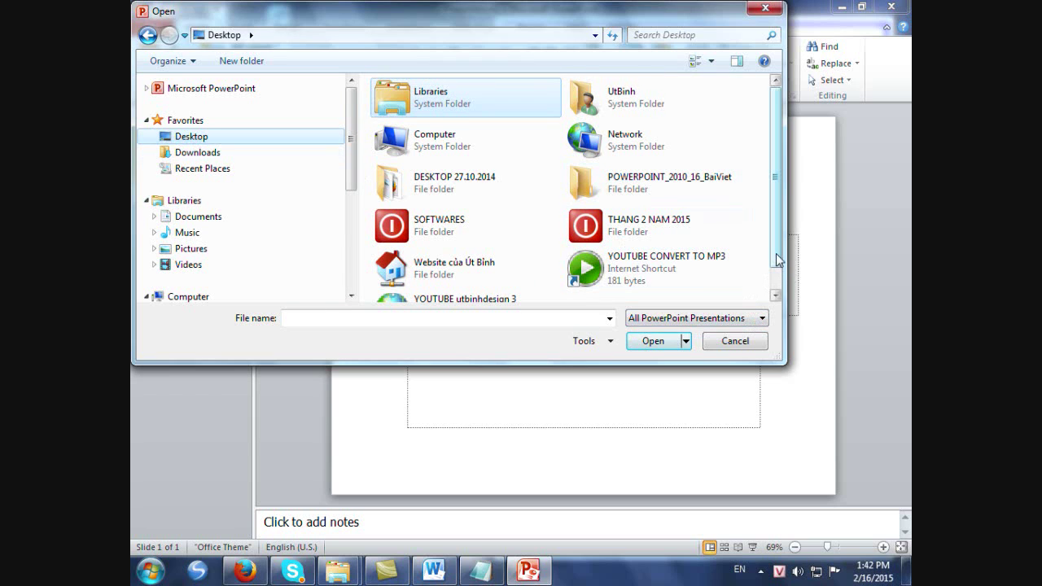
left_click_drag(778, 259, 780, 279)
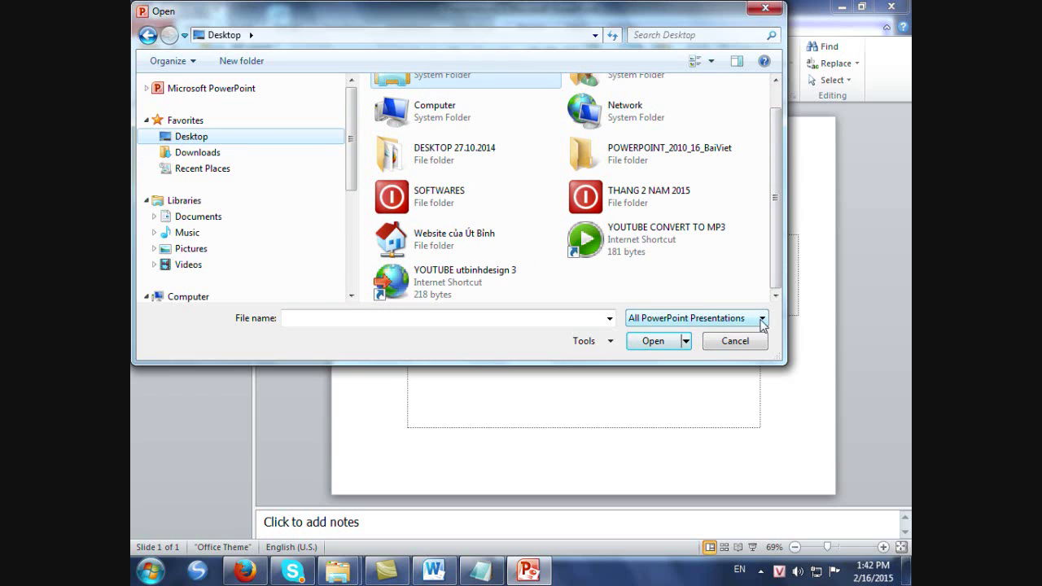
left_click(762, 320)
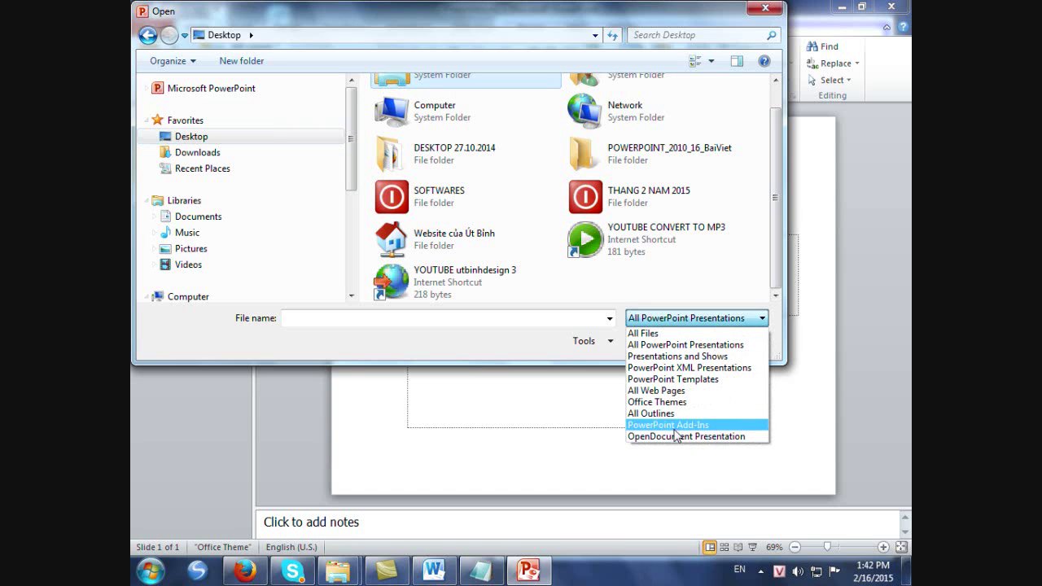
left_click(651, 333)
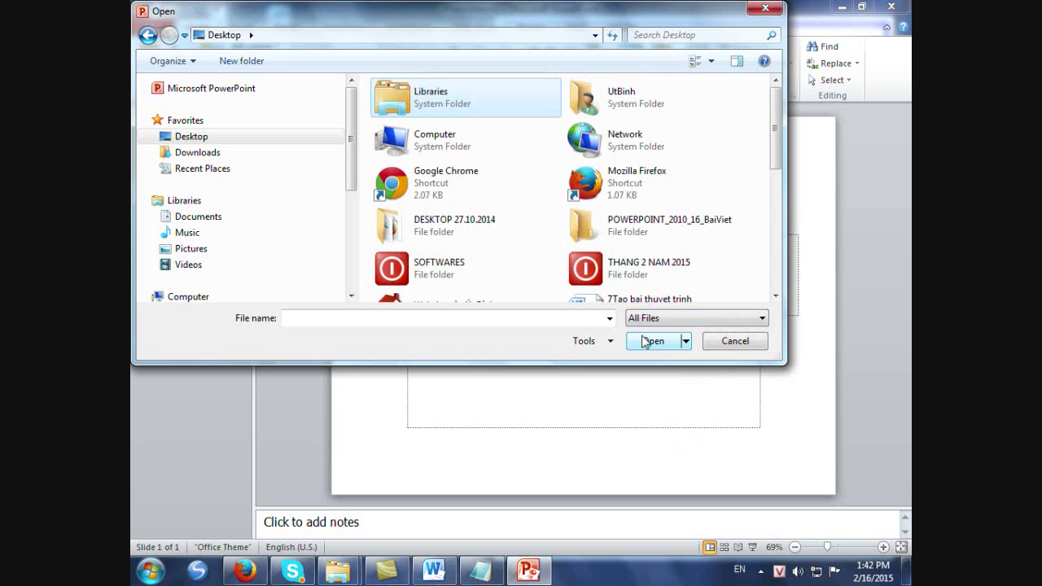
left_click_drag(777, 140, 770, 268)
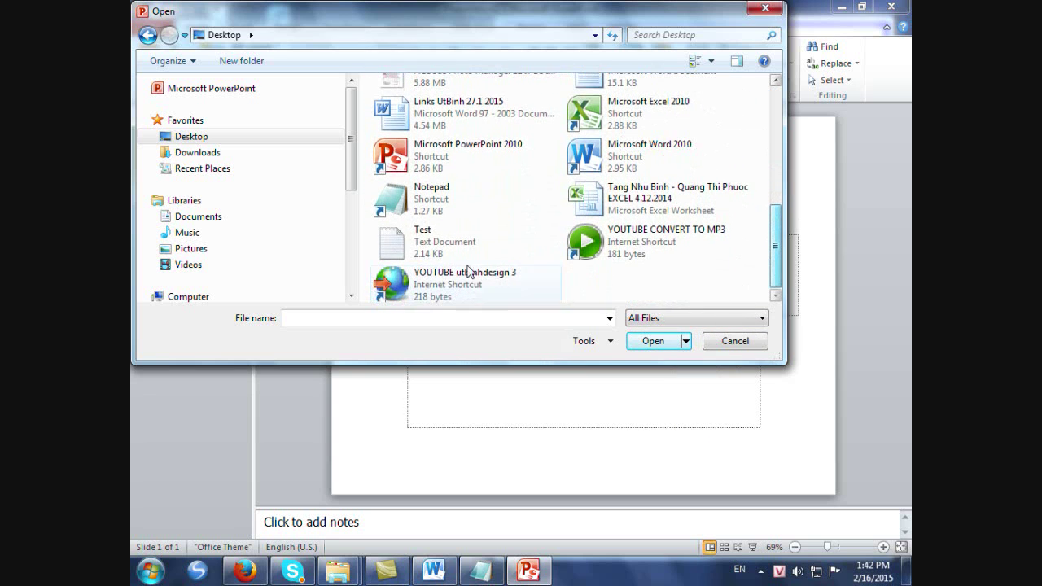
left_click(399, 249)
left_click(660, 342)
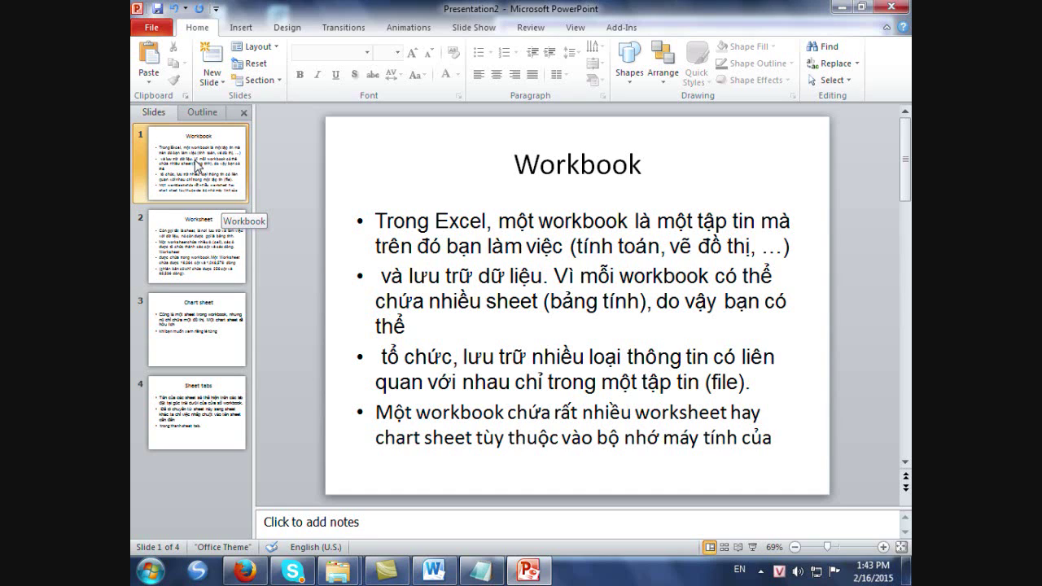
Step: Review the Worksheet, Chart sheet and Sheet tabs slides in turn, ending on Sheet tabs
left_click(197, 247)
left_click(208, 332)
left_click(199, 398)
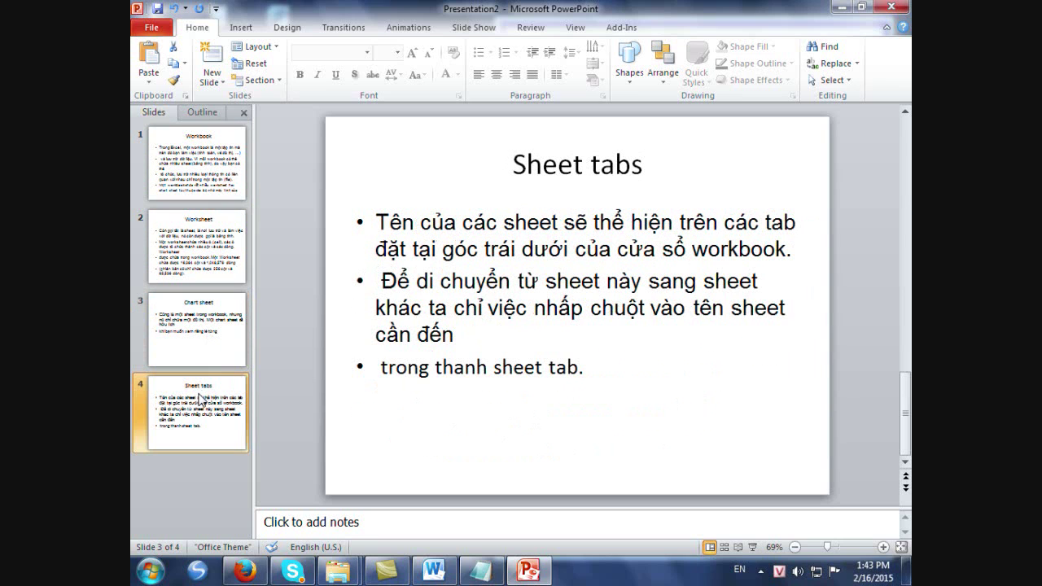